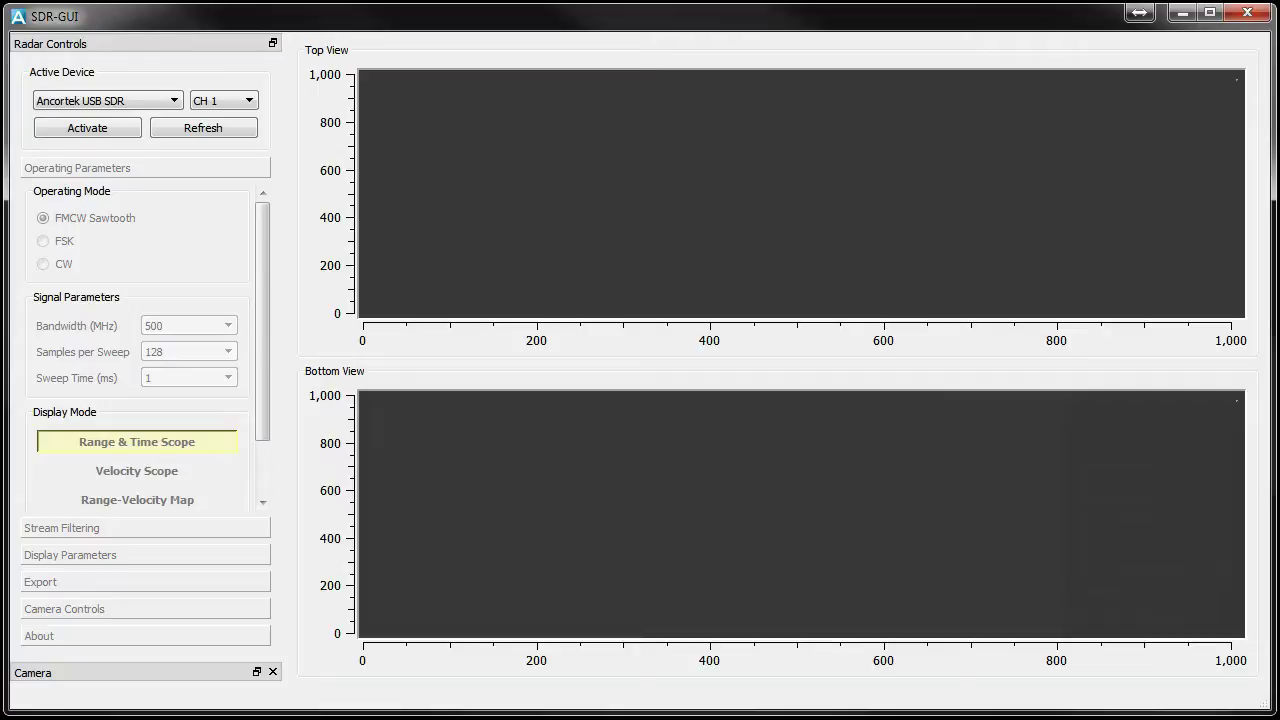
Step: Activate the Ancortek SDR stream, then set bandwidth to 1500 MHz and sweep time to 2 ms
click(72, 133)
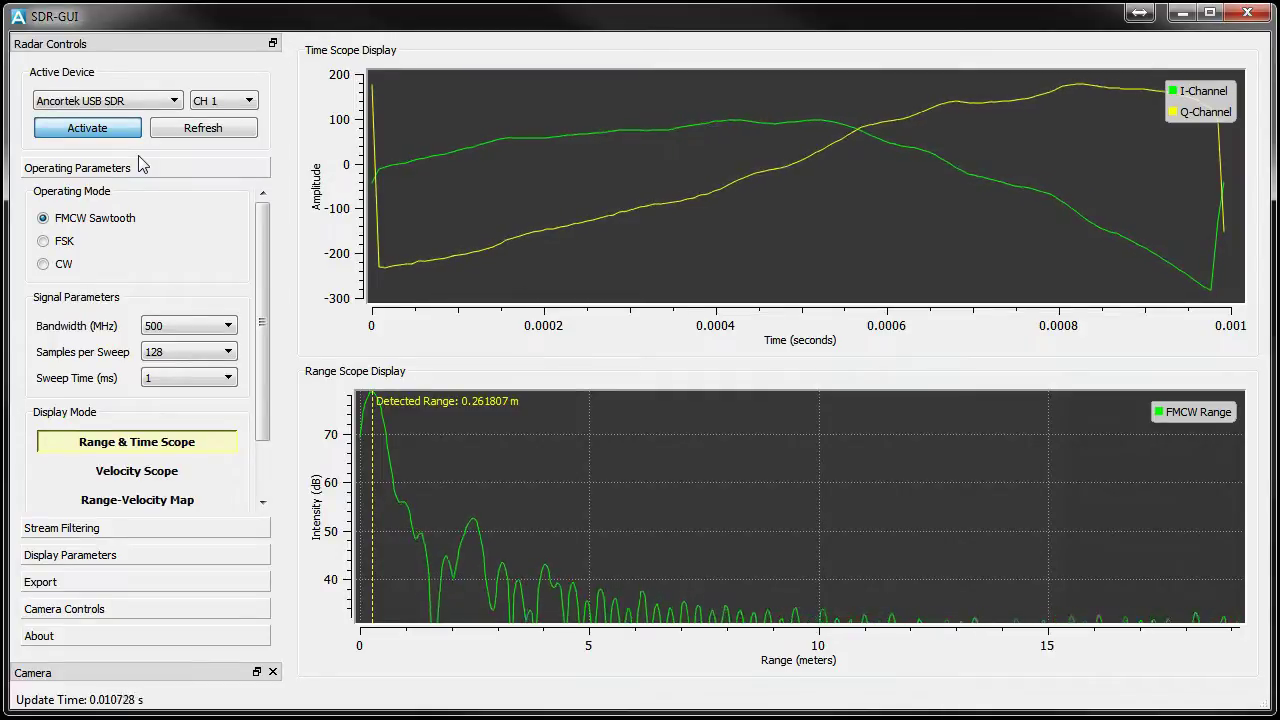
click(188, 325)
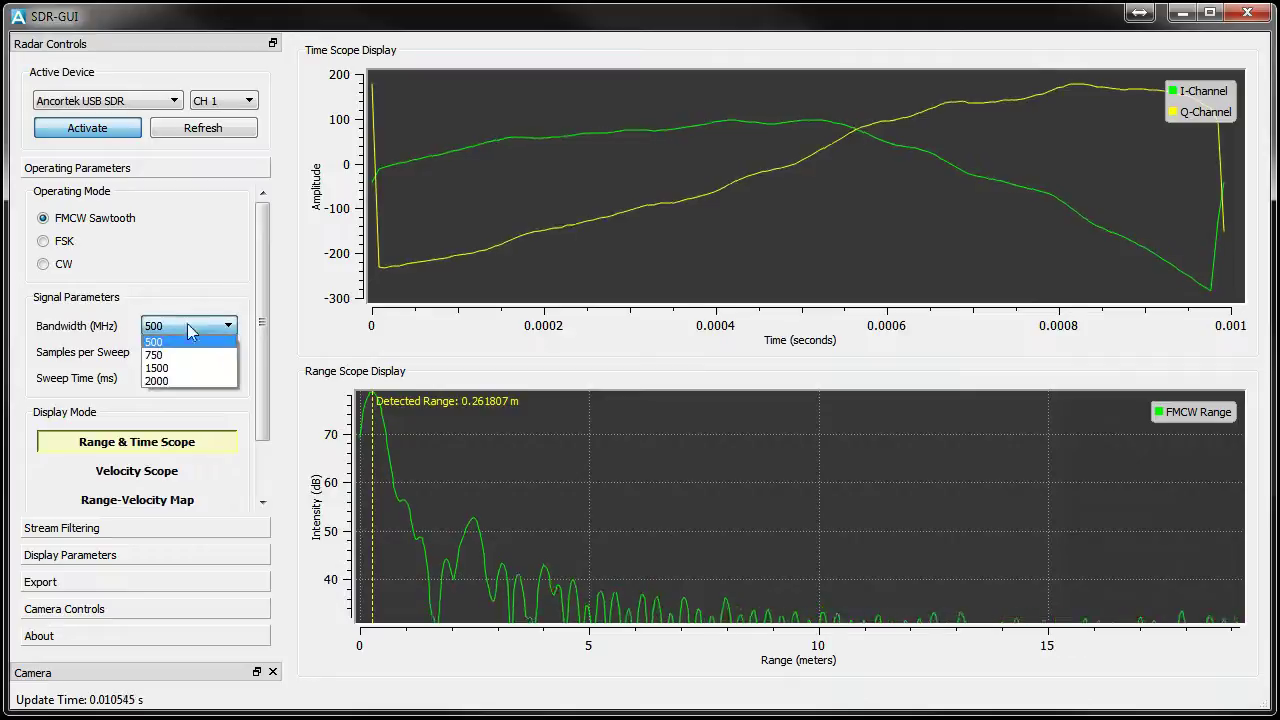
click(190, 364)
click(189, 377)
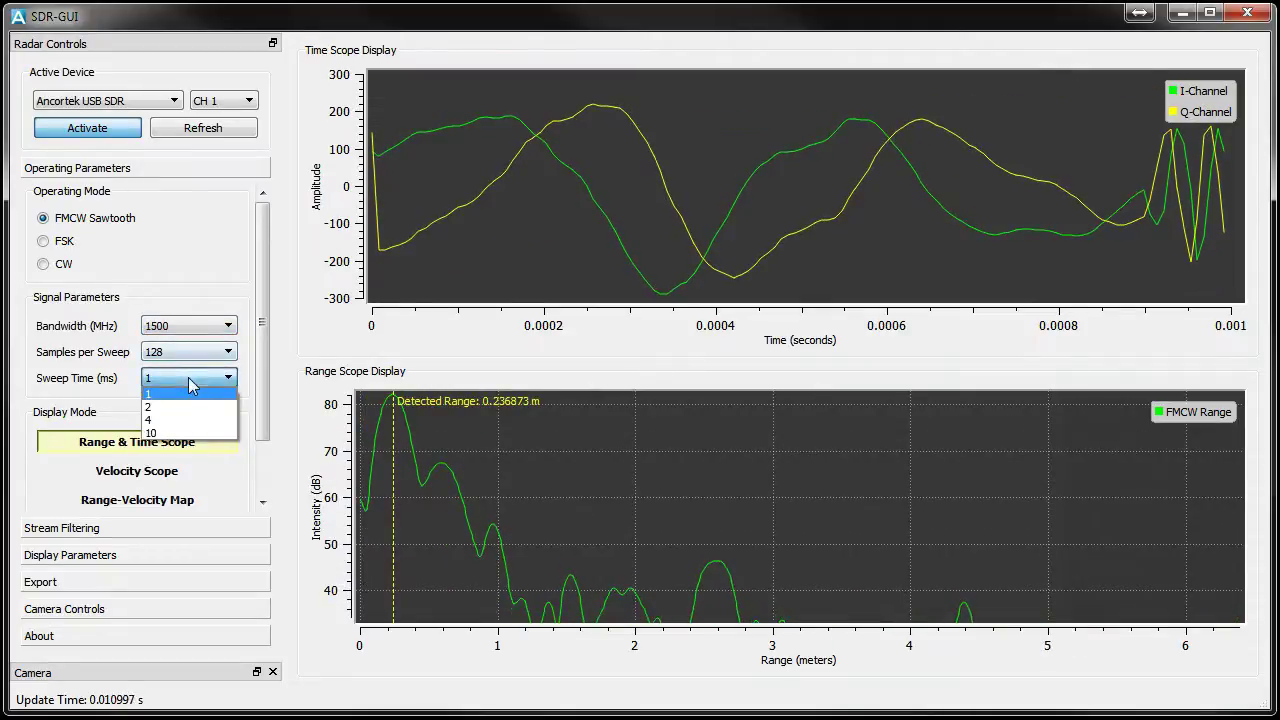
click(192, 407)
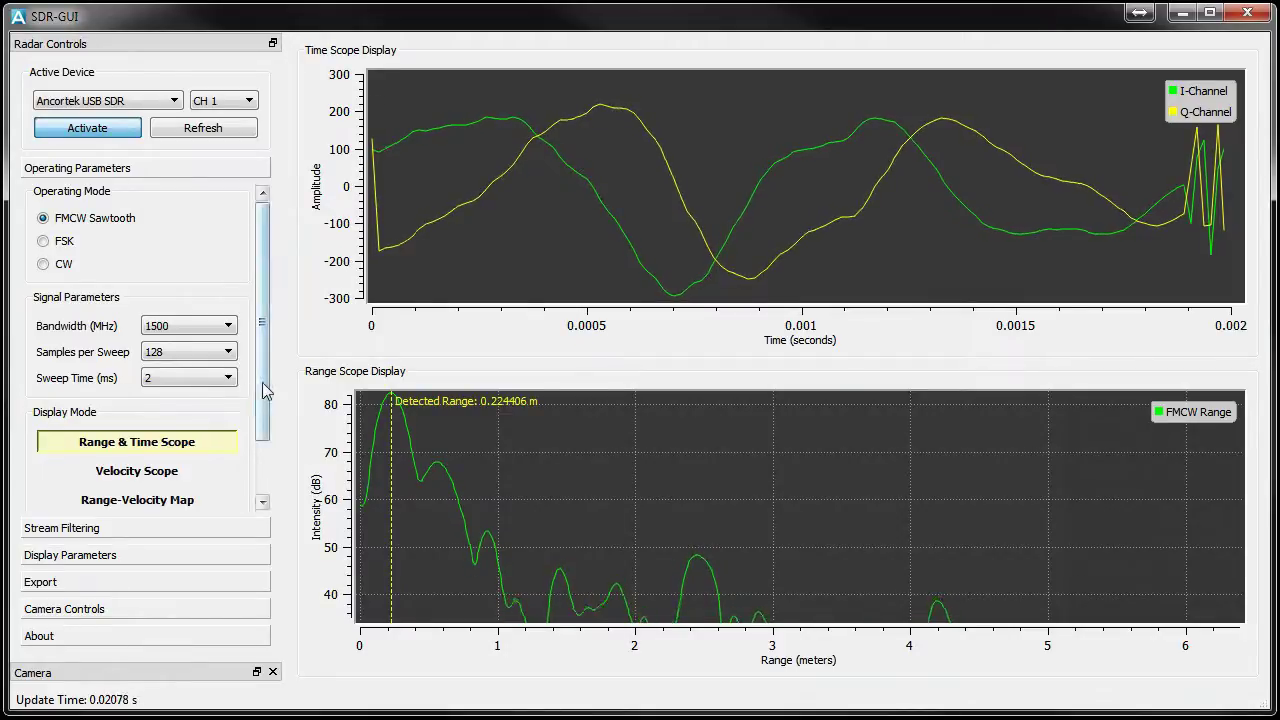
Step: Set Display Mode to Velocity Scope to plot the Doppler velocity spectrum
drag(262, 382, 263, 432)
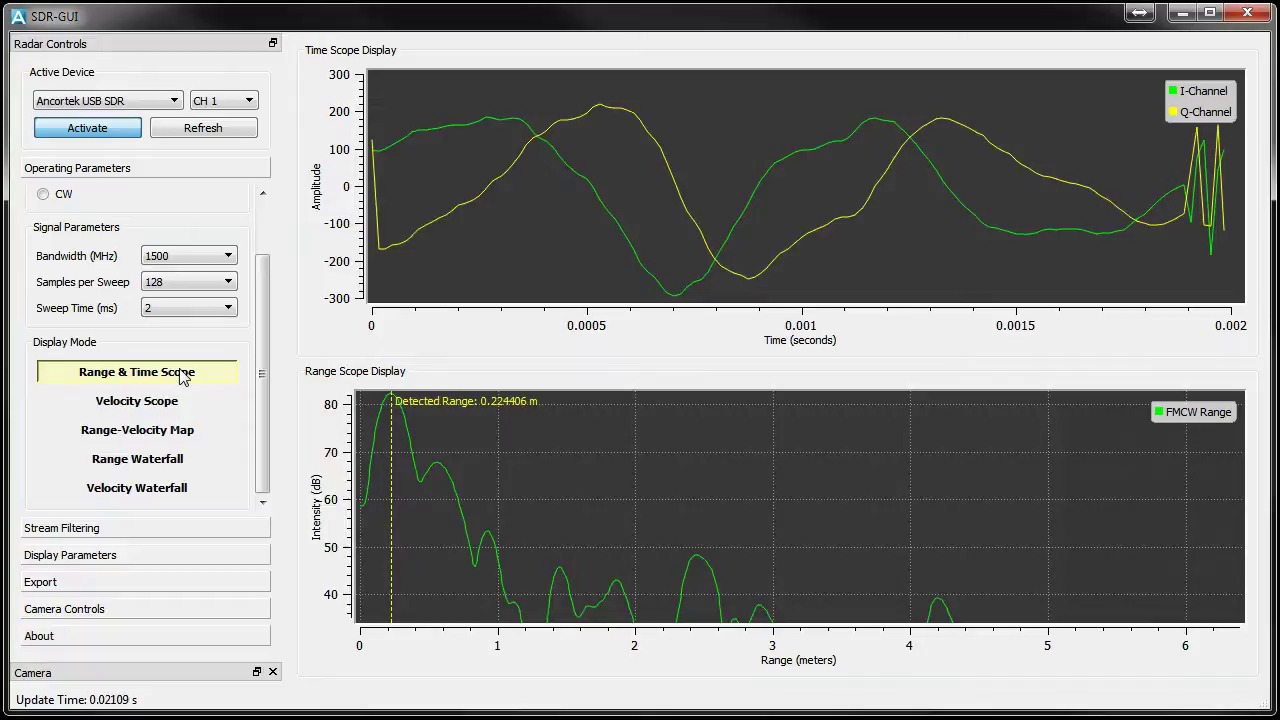
click(186, 406)
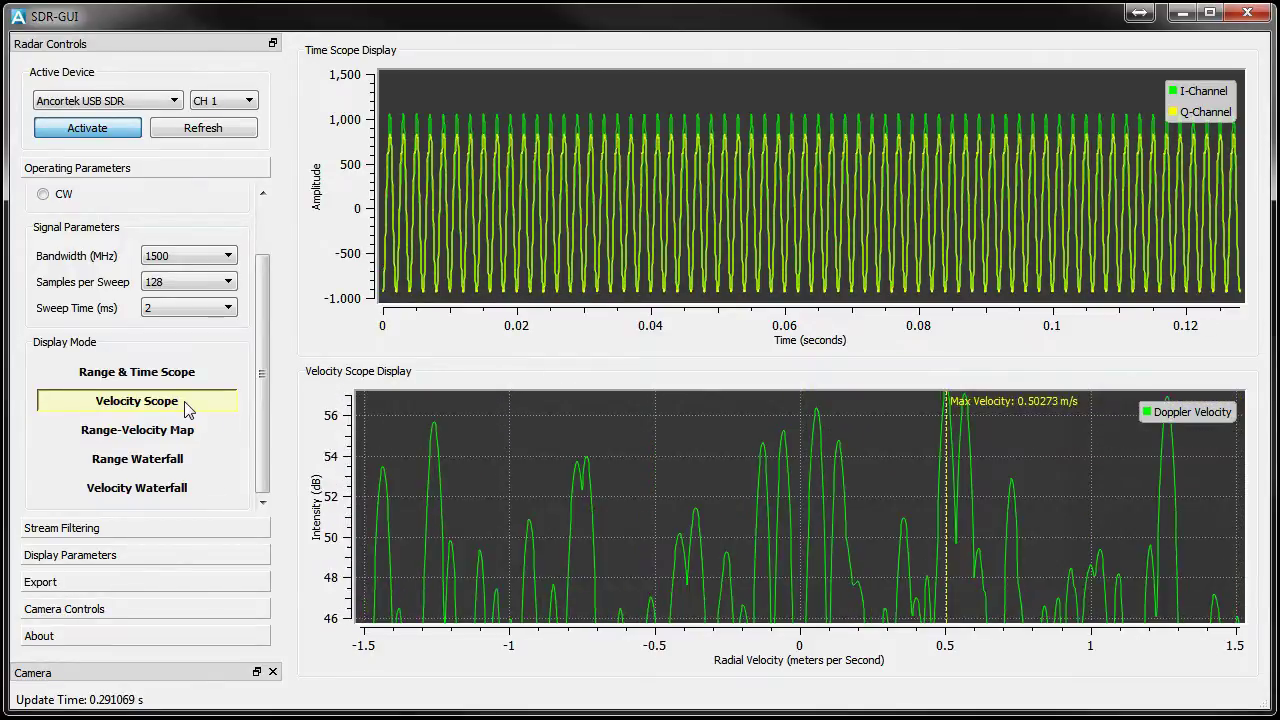
Step: Set Display Mode to Range-Velocity Map, showing range against radial velocity
click(187, 437)
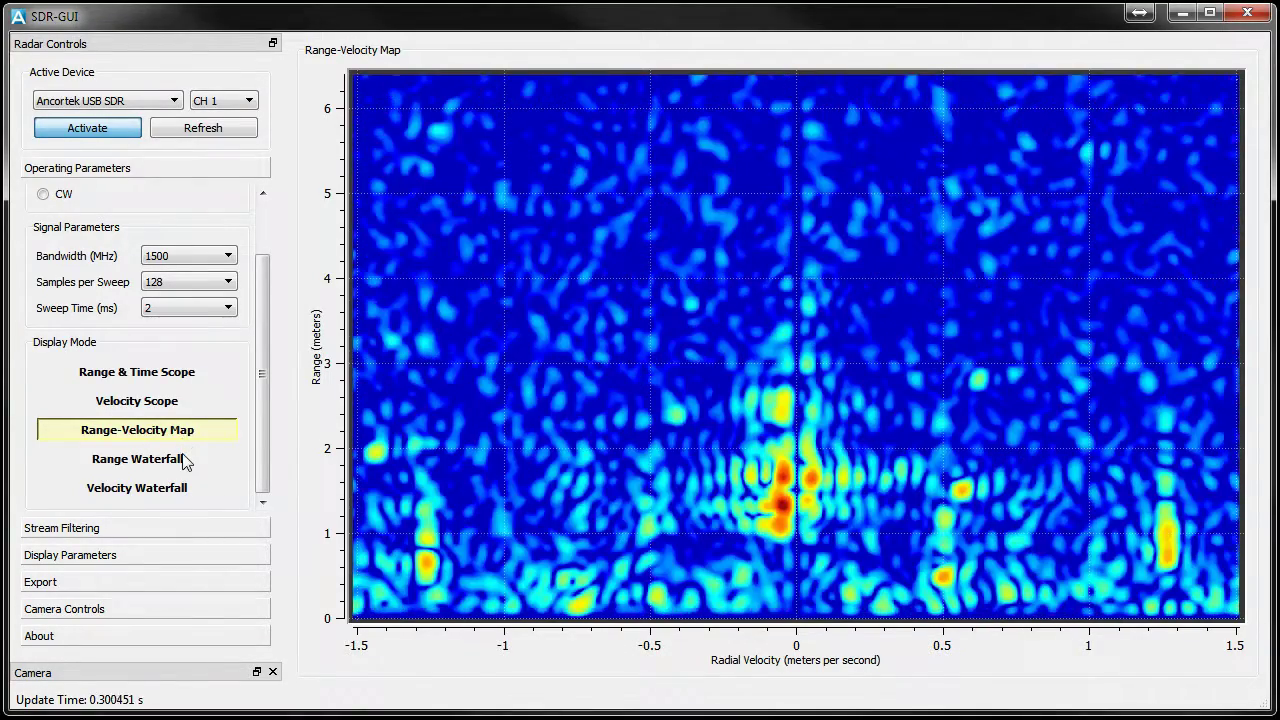
Step: Set Display Mode to Range Waterfall, plotting range against elapsed time
click(186, 460)
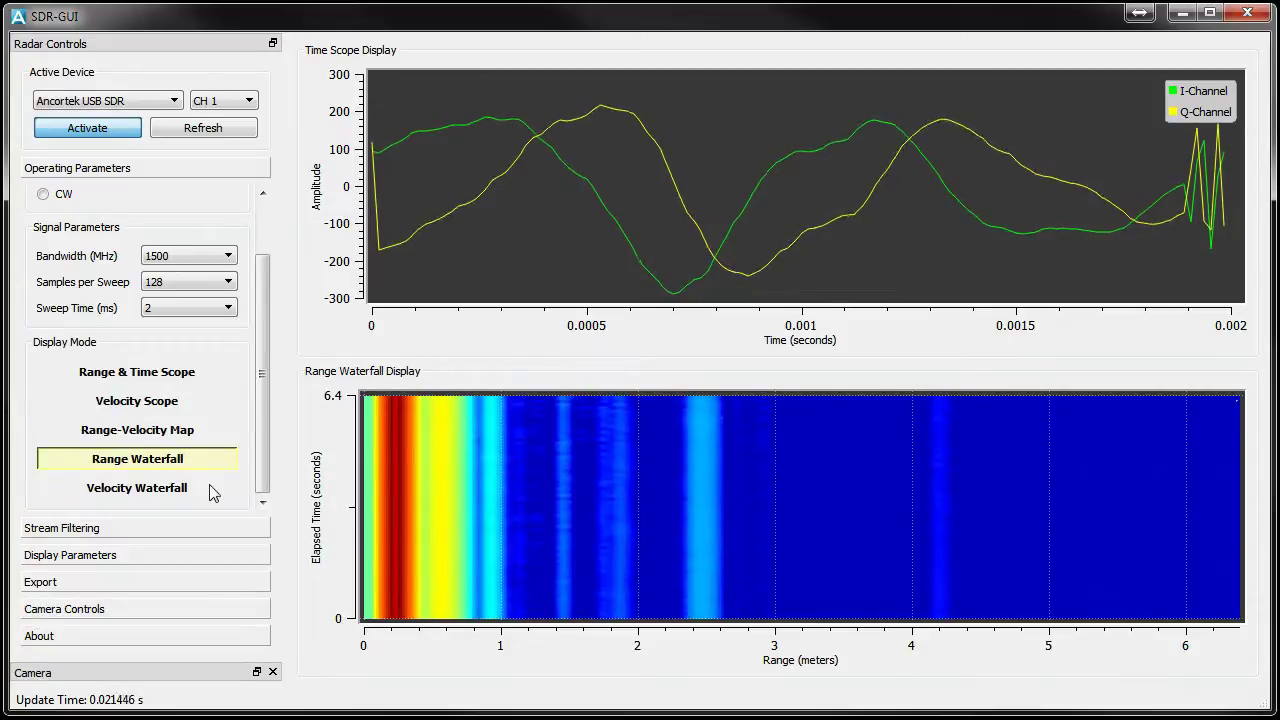
click(213, 492)
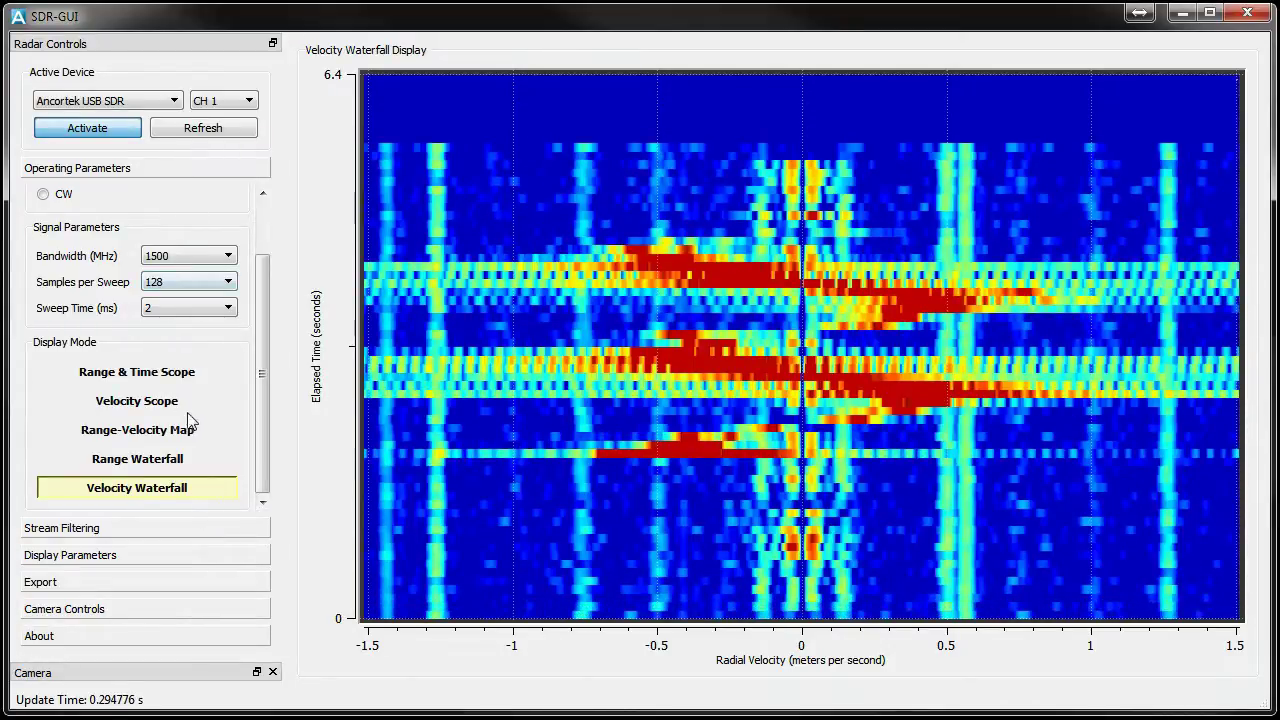
click(175, 458)
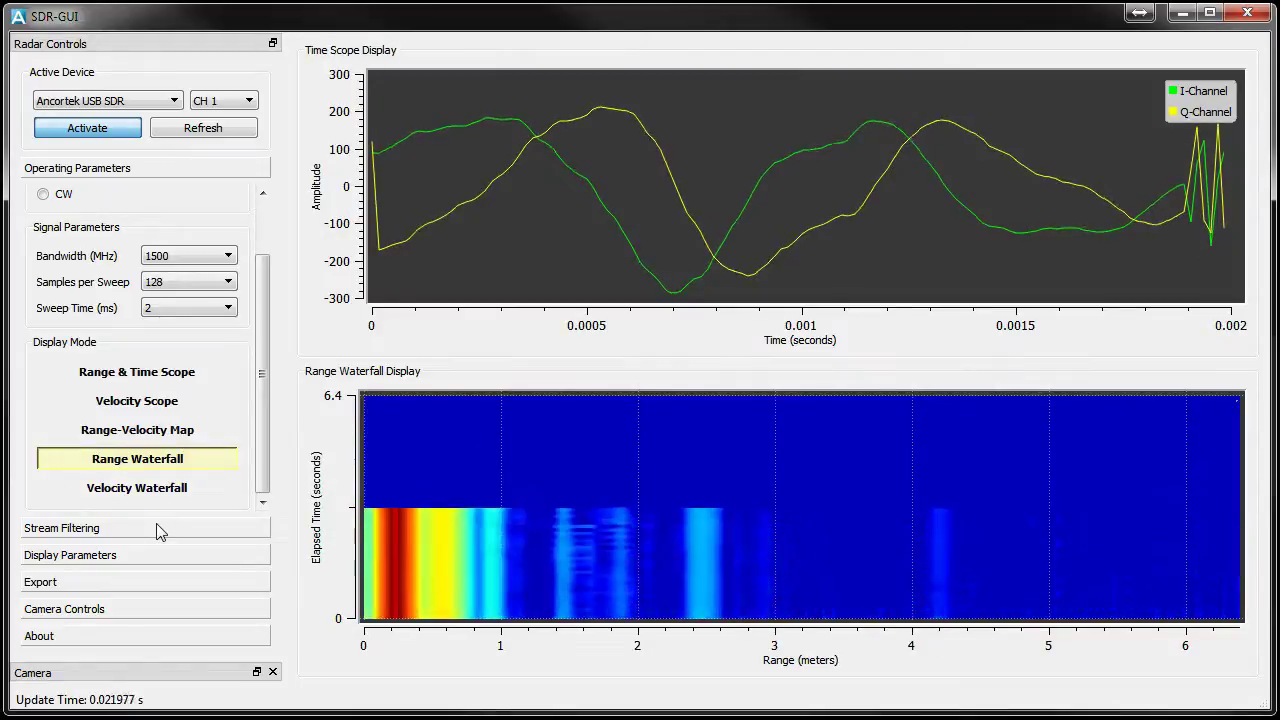
Step: Enable Moving Average (2) direct clutter cancellation under Stream Filtering
click(160, 528)
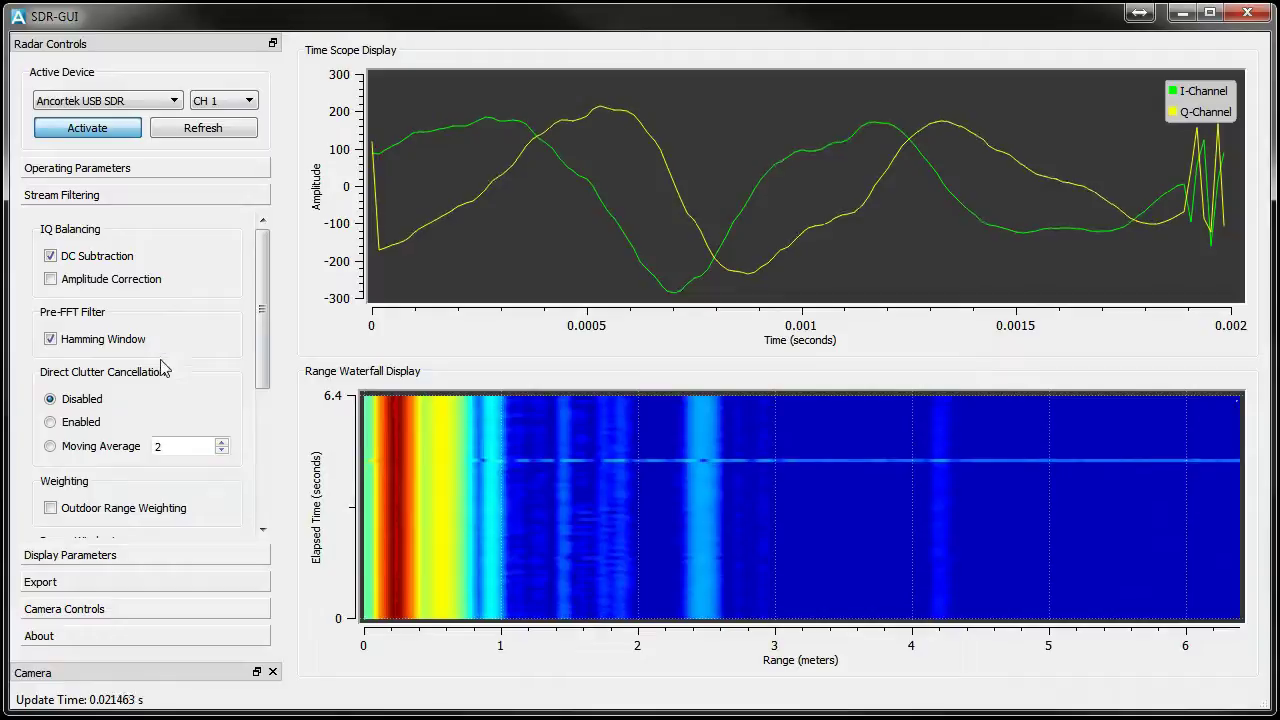
click(112, 443)
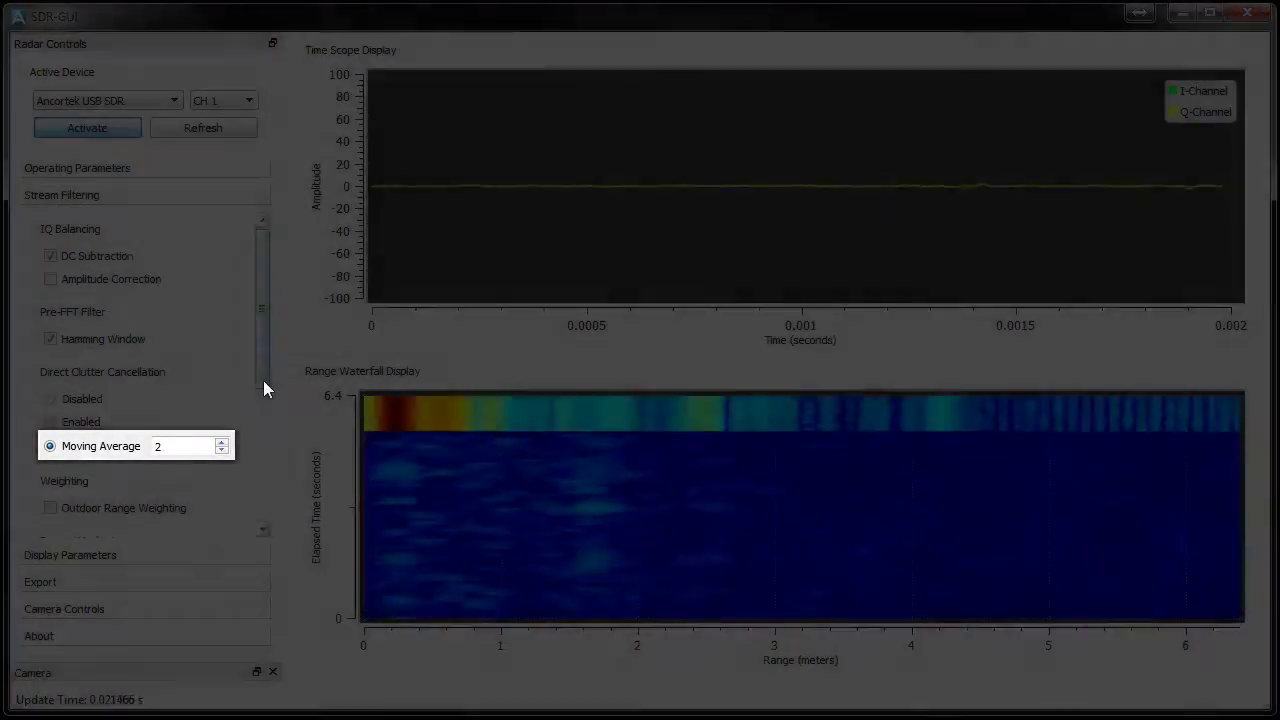
drag(263, 382, 278, 460)
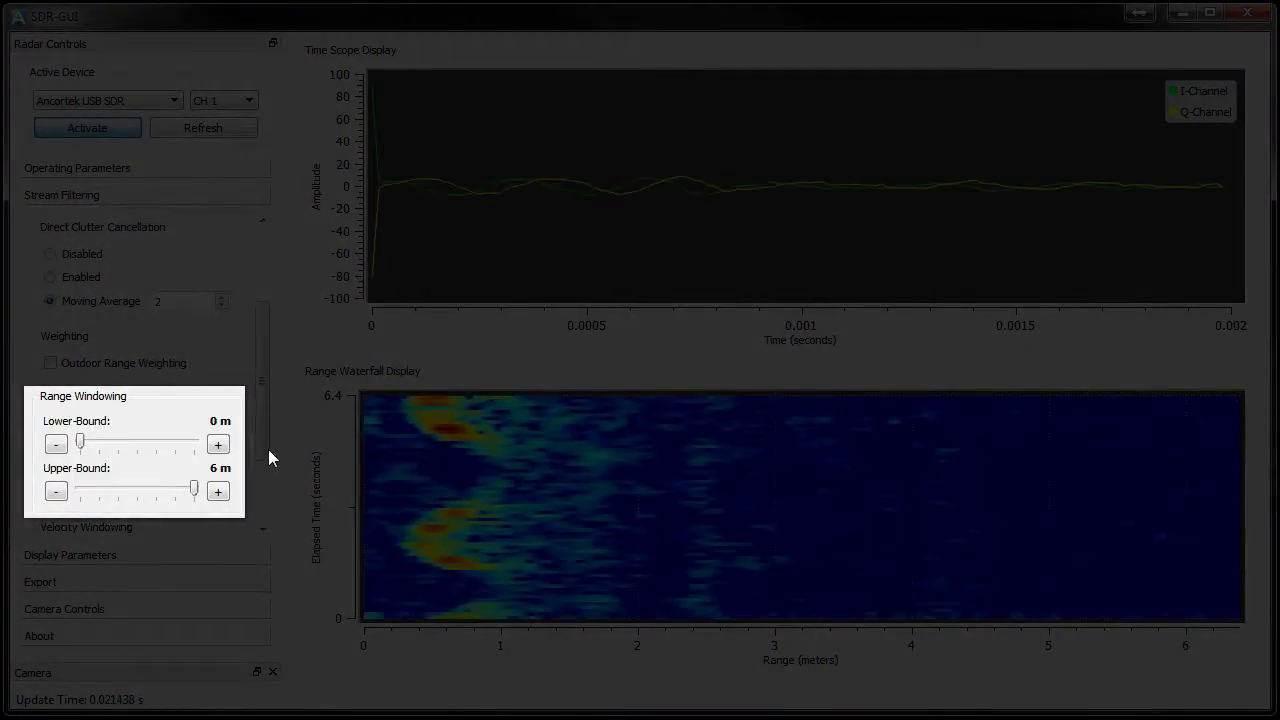
click(218, 444)
click(218, 444)
click(218, 444)
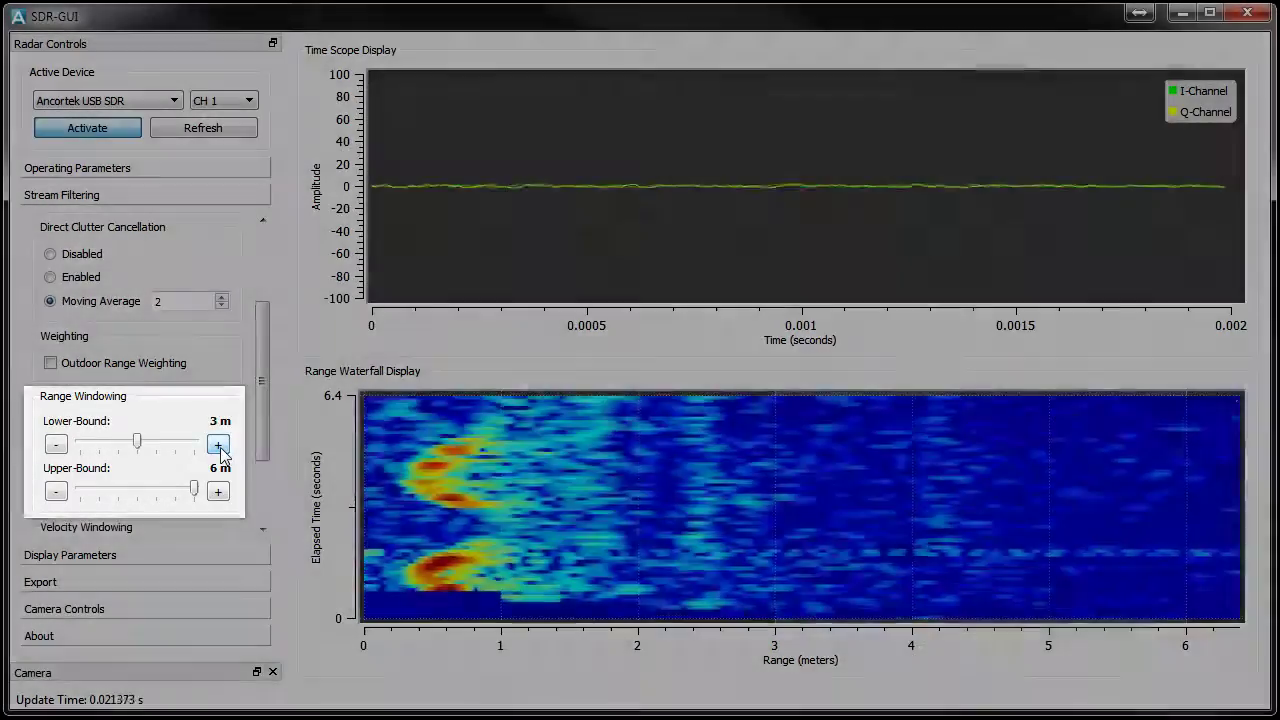
click(55, 493)
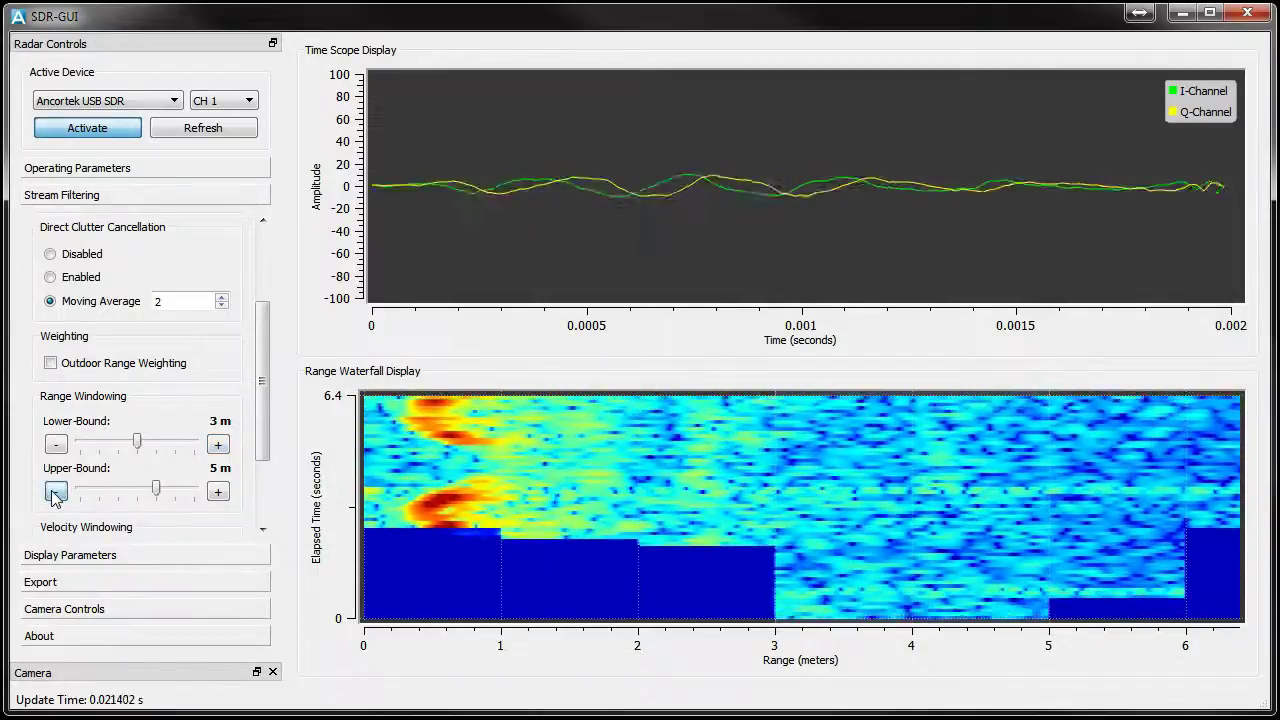
click(55, 493)
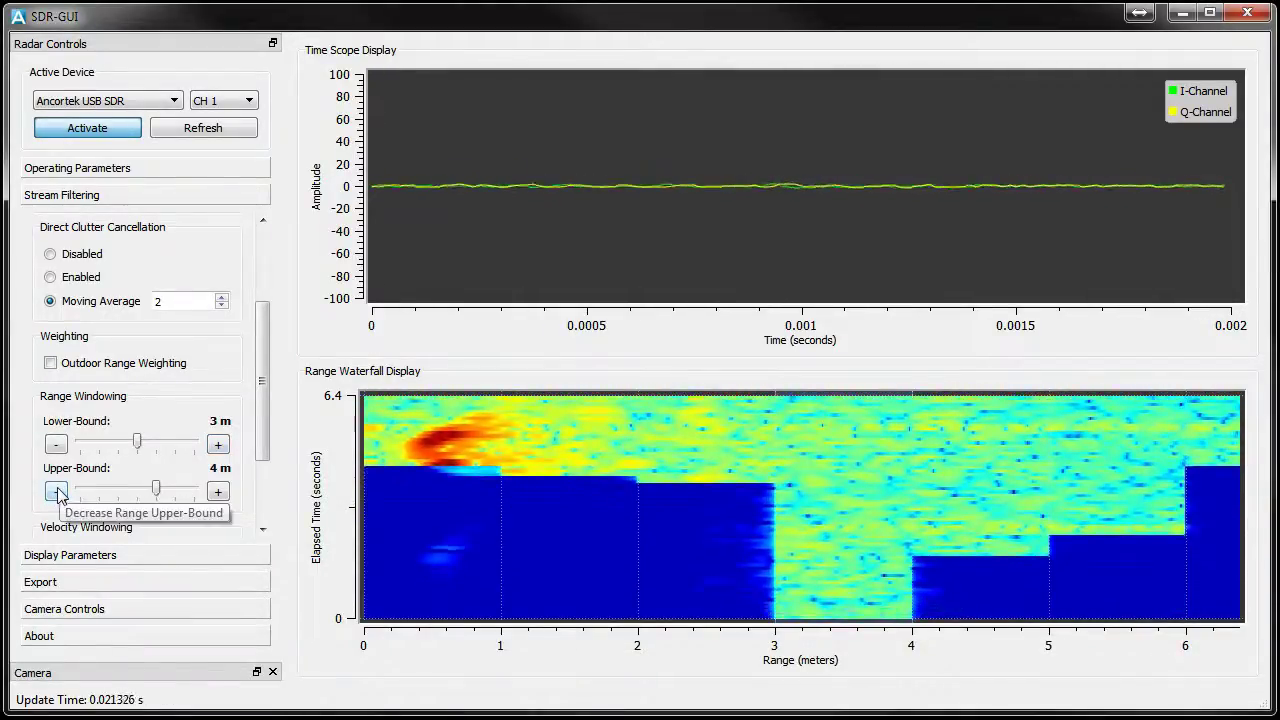
click(219, 492)
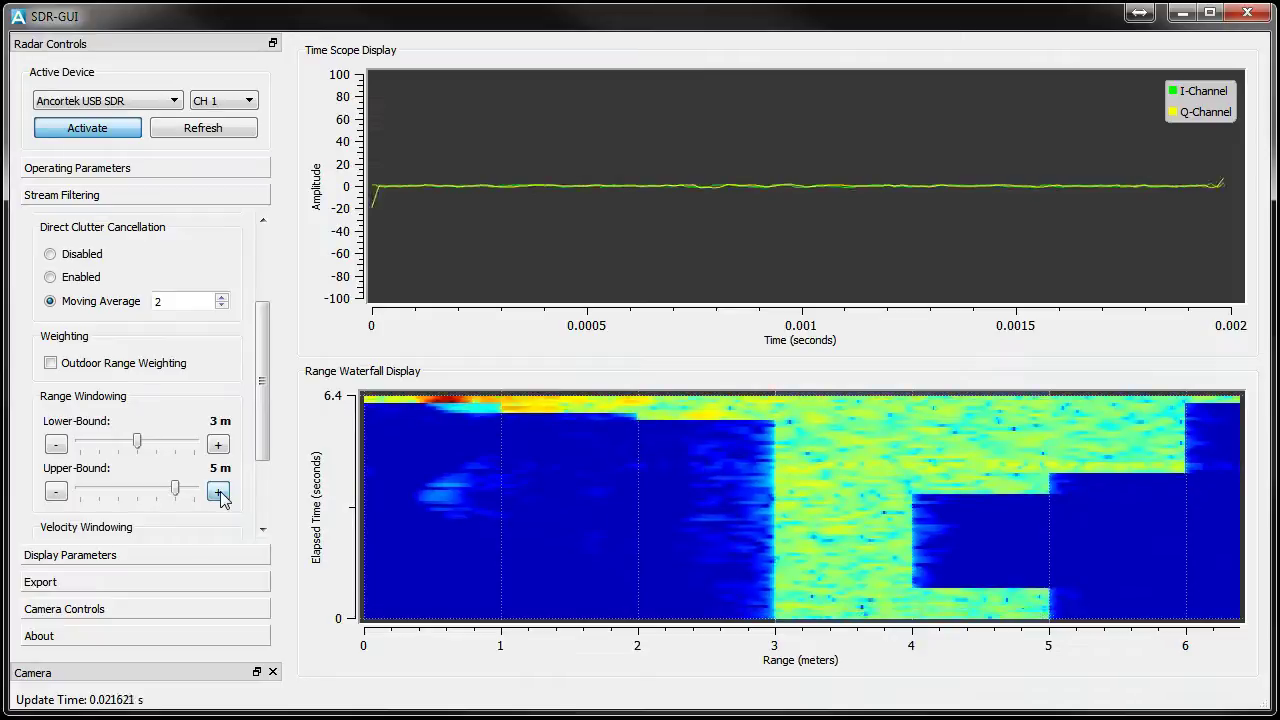
click(218, 493)
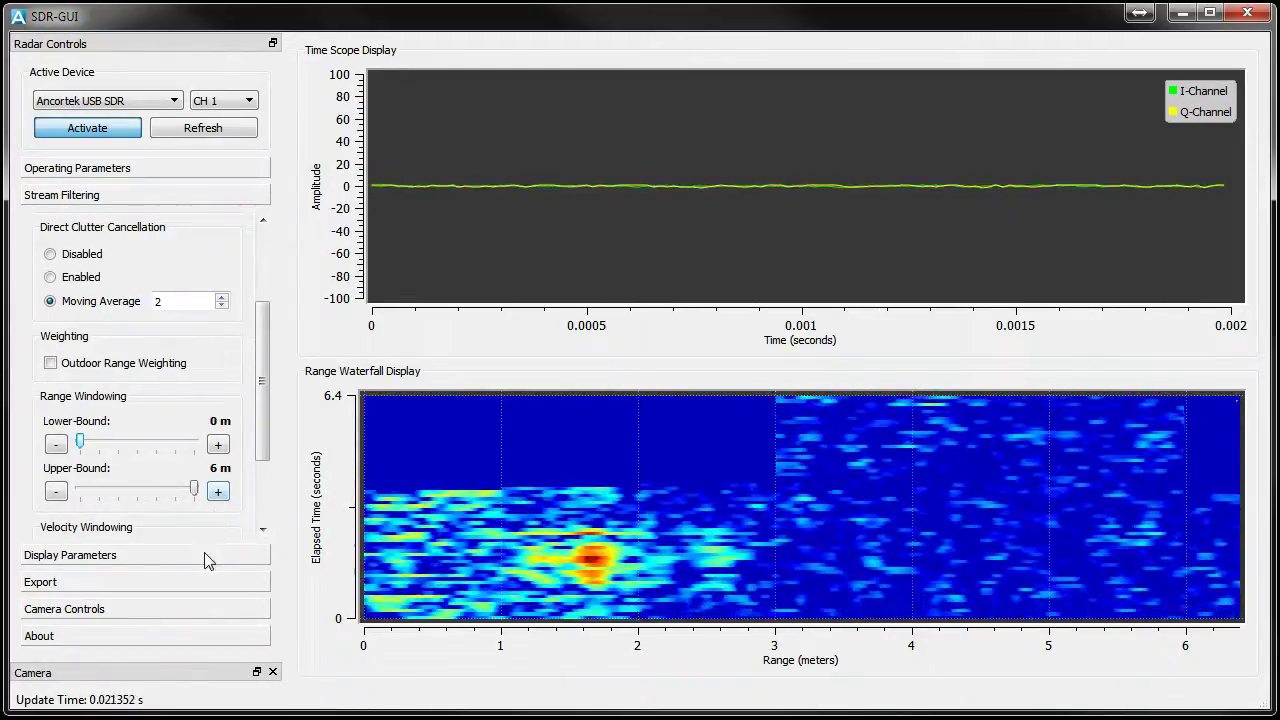
drag(258, 463, 250, 556)
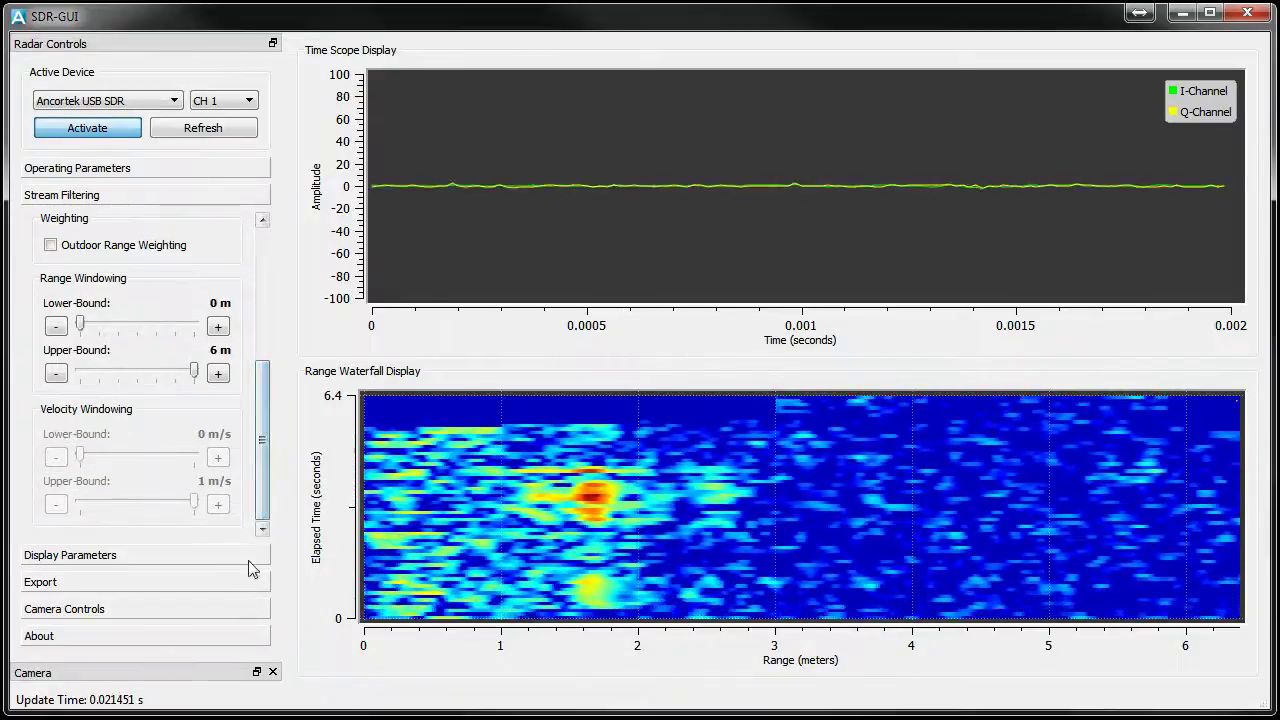
Step: Turn off automatic dynamic range and raise the manual minimum intensity in Display Parameters
click(250, 556)
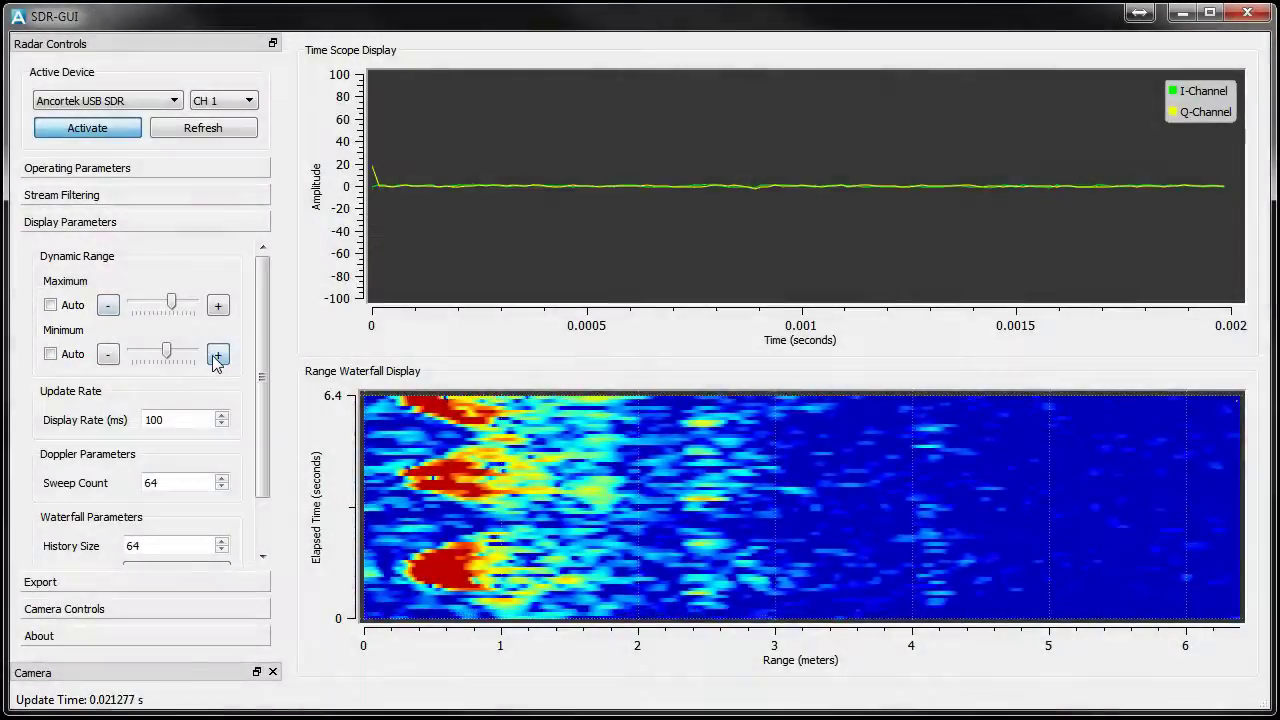
click(217, 356)
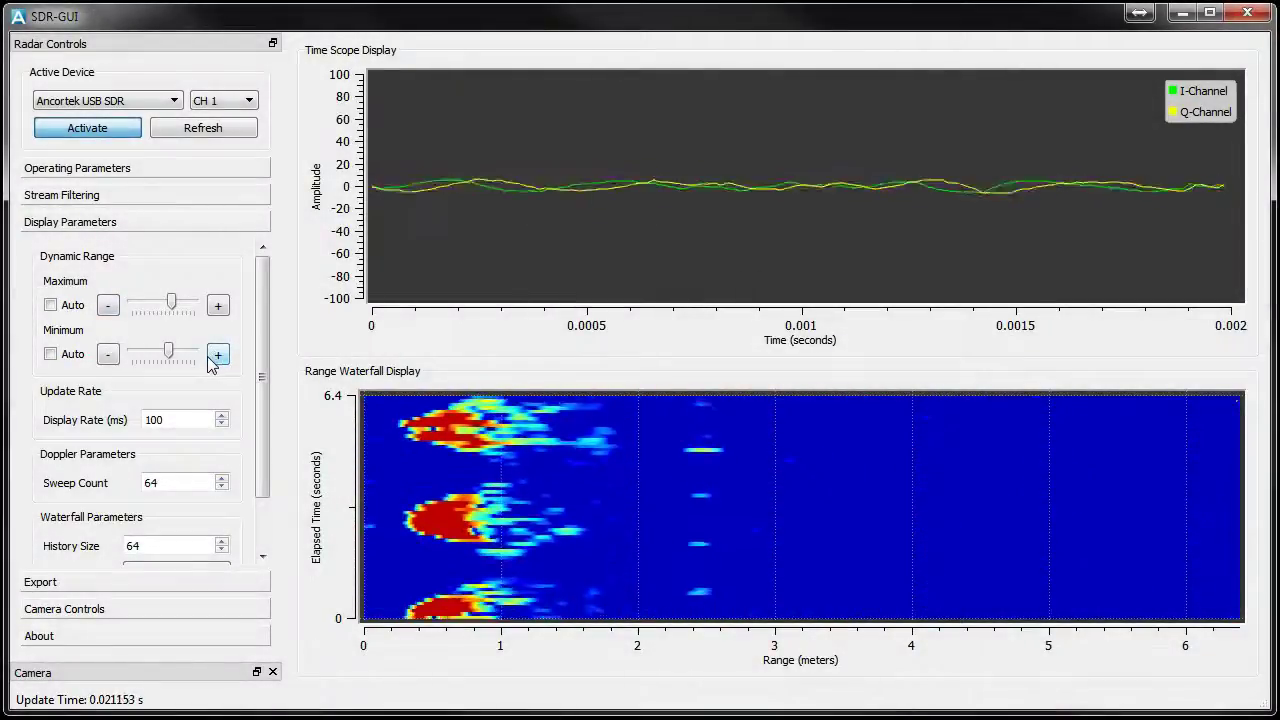
mouse_move(171, 350)
mouse_down()
mouse_move(157, 350)
mouse_move(172, 352)
mouse_up()
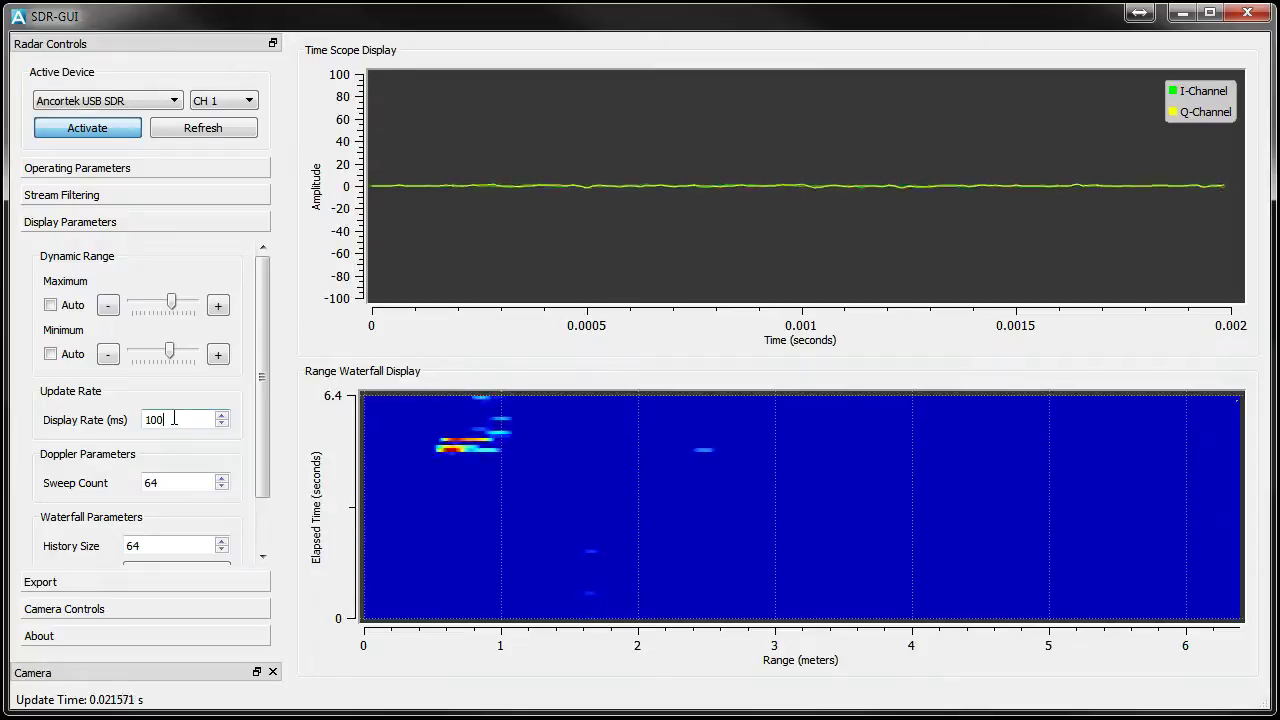
Step: Lower the display rate from 100 to 10 ms and raise the dynamic range maximum slightly
scroll(174, 419, down, 1)
scroll(174, 419, down, 1)
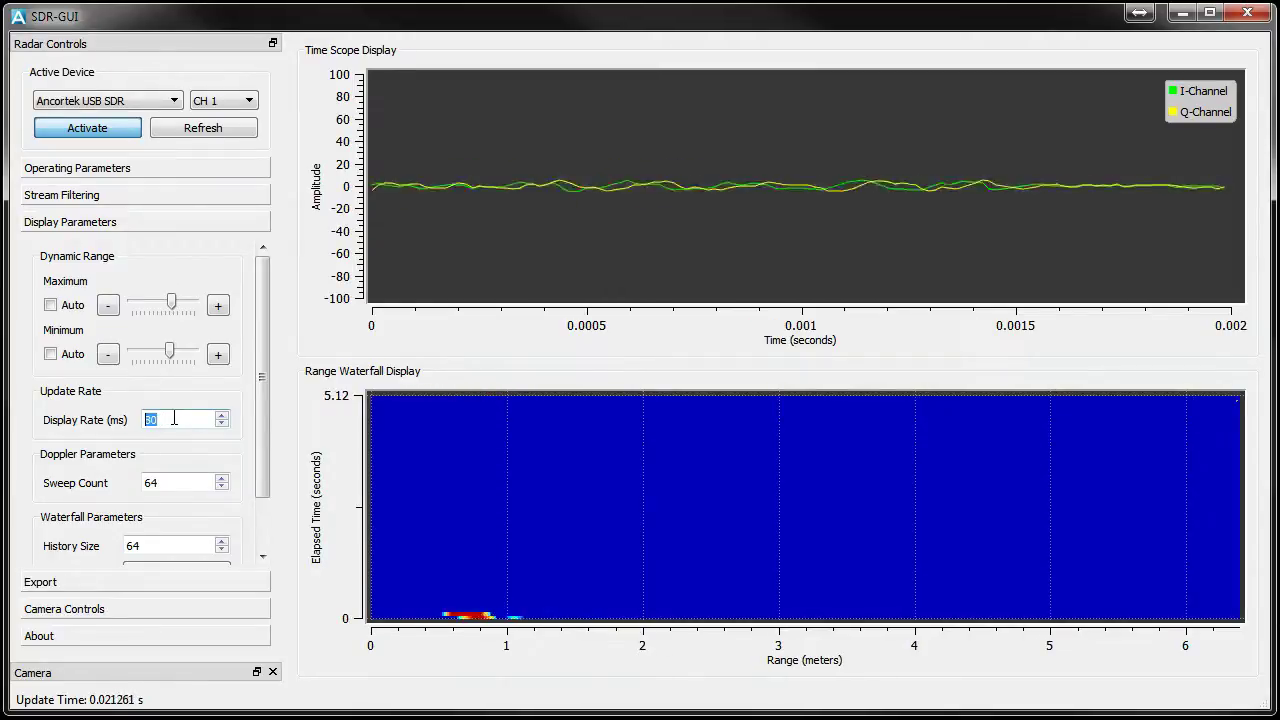
scroll(174, 419, down, 1)
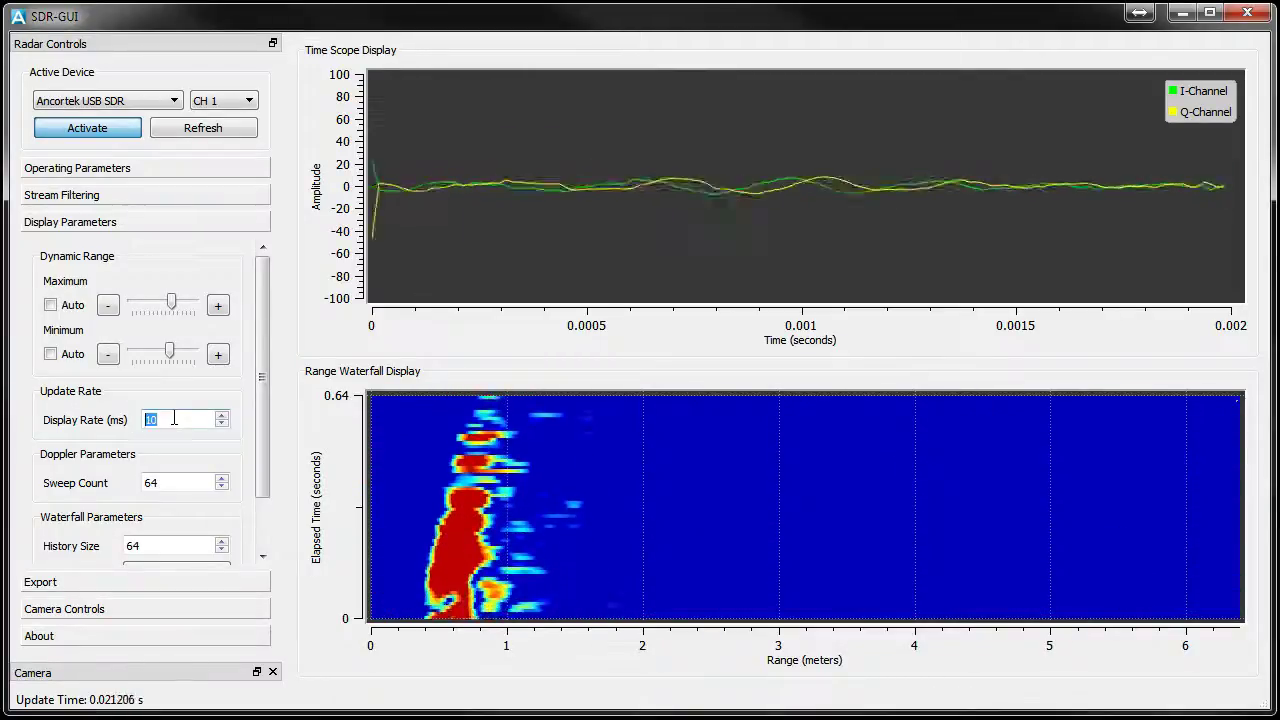
click(217, 308)
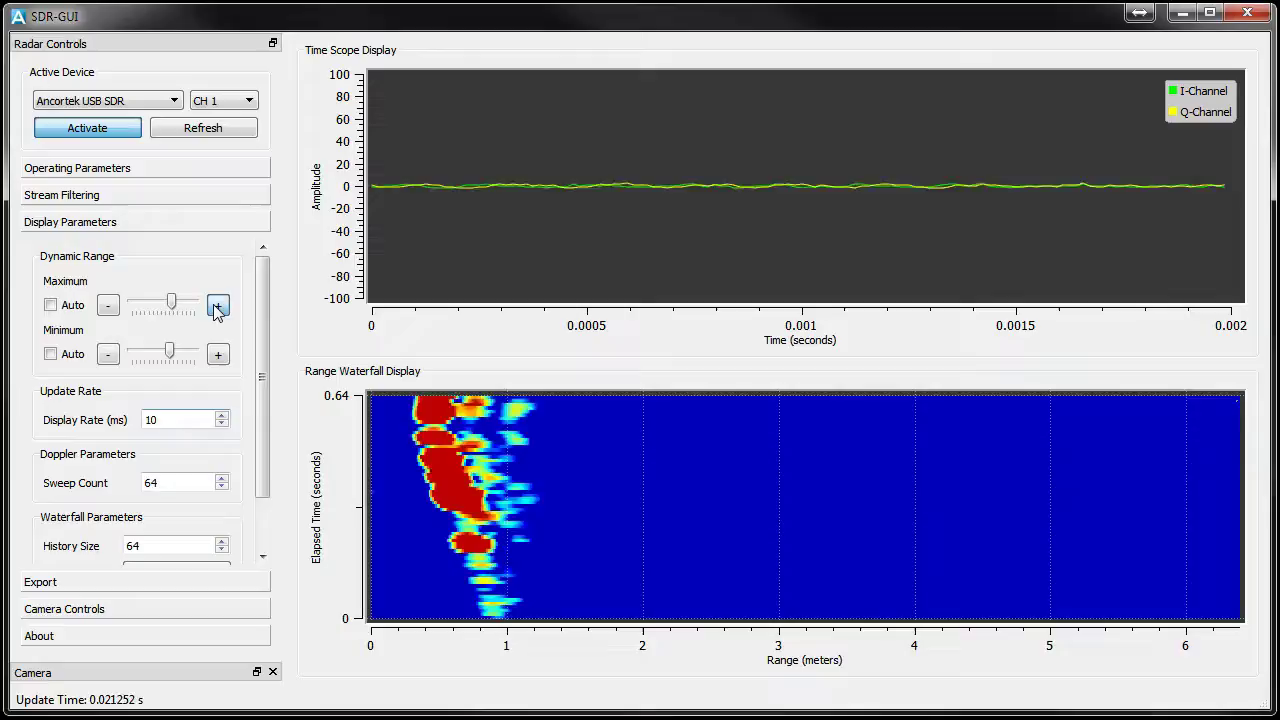
click(218, 308)
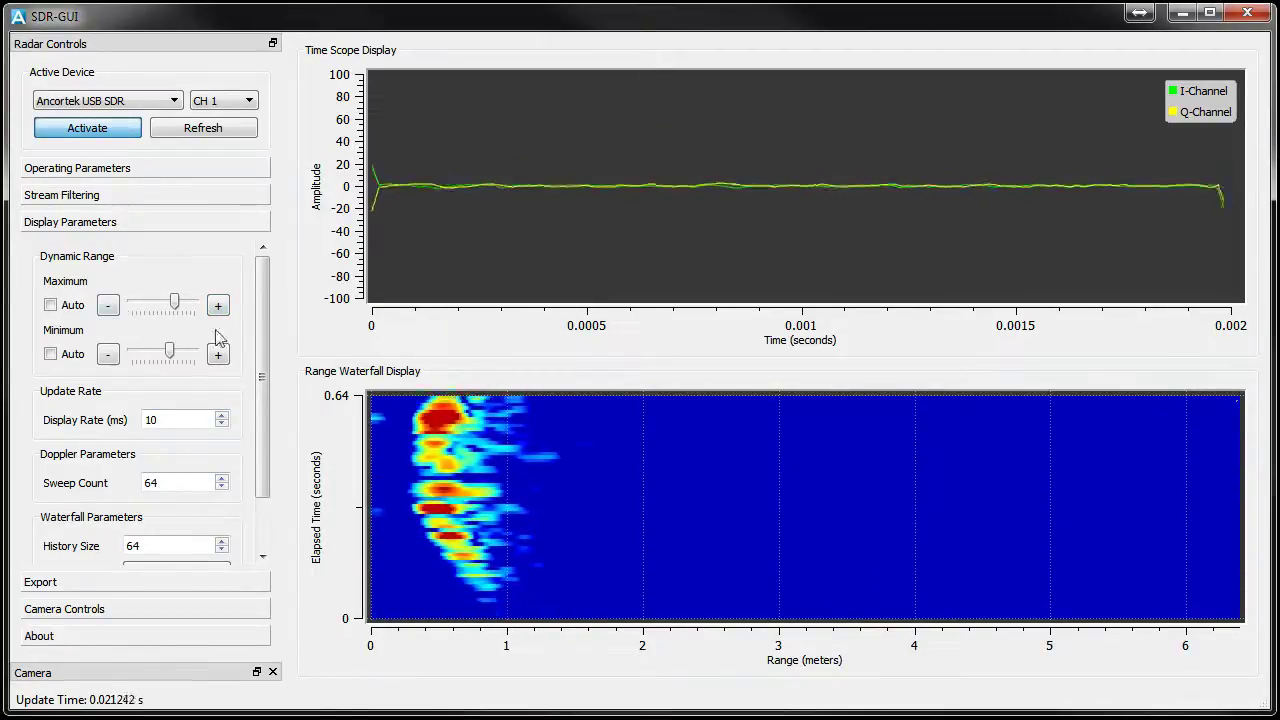
scroll(258, 538, down, 2)
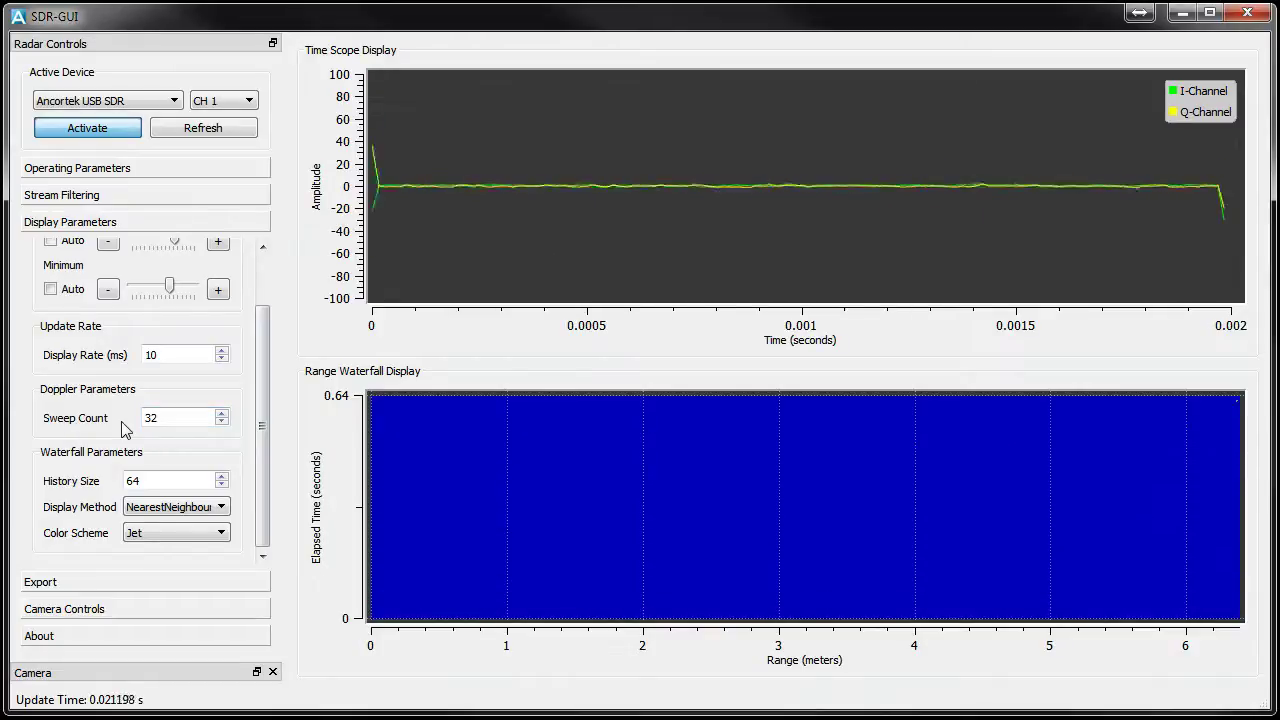
Step: Switch to the Velocity Scope and set the display rate back to 100 ms
click(213, 168)
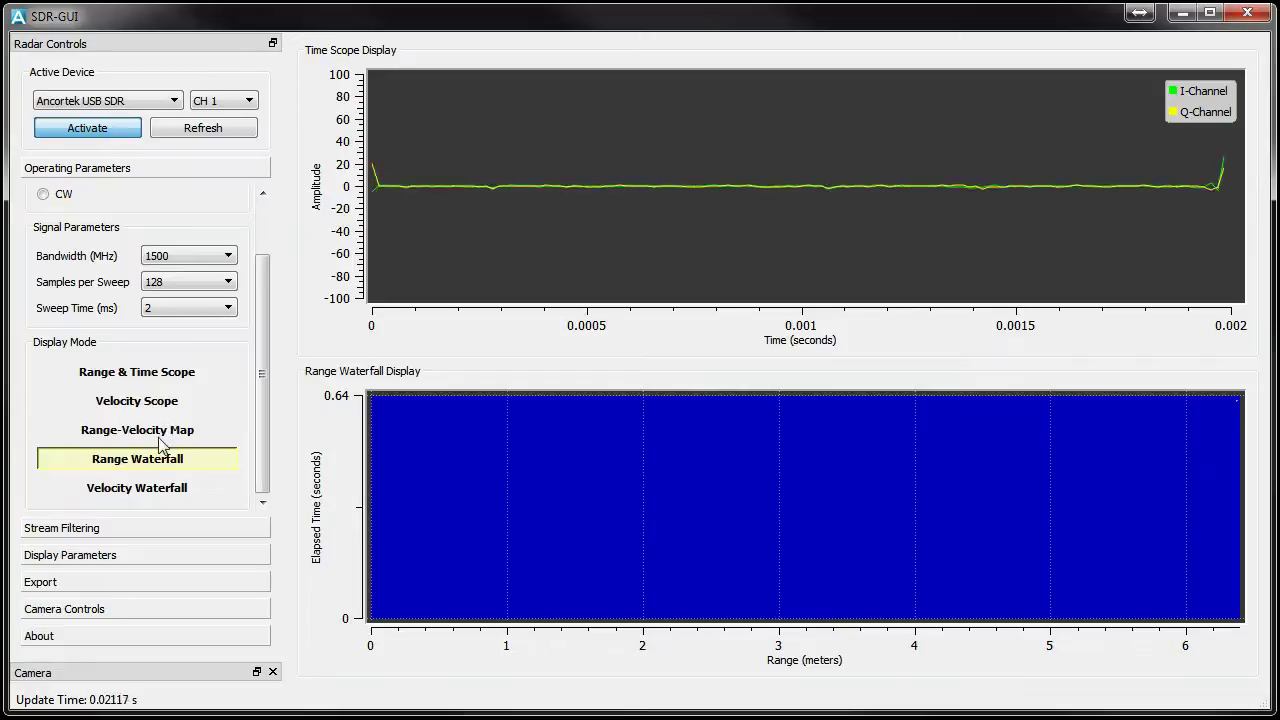
click(200, 401)
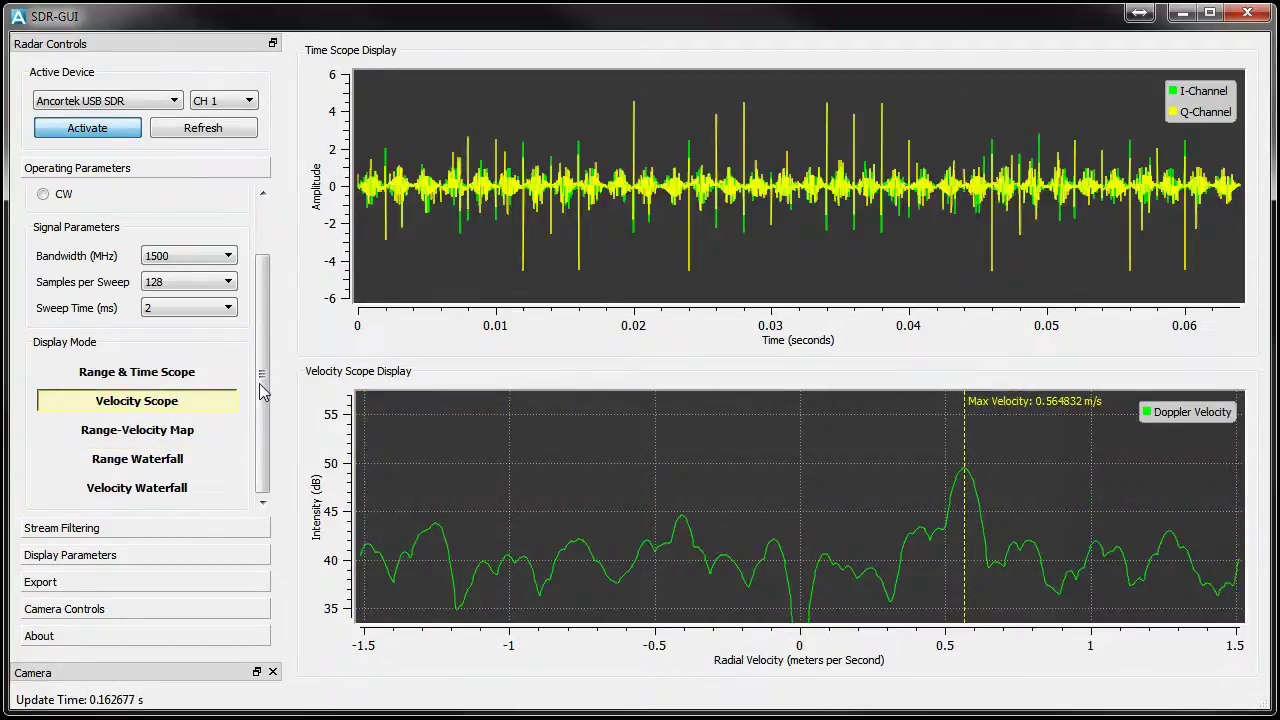
click(150, 556)
double_click(145, 355)
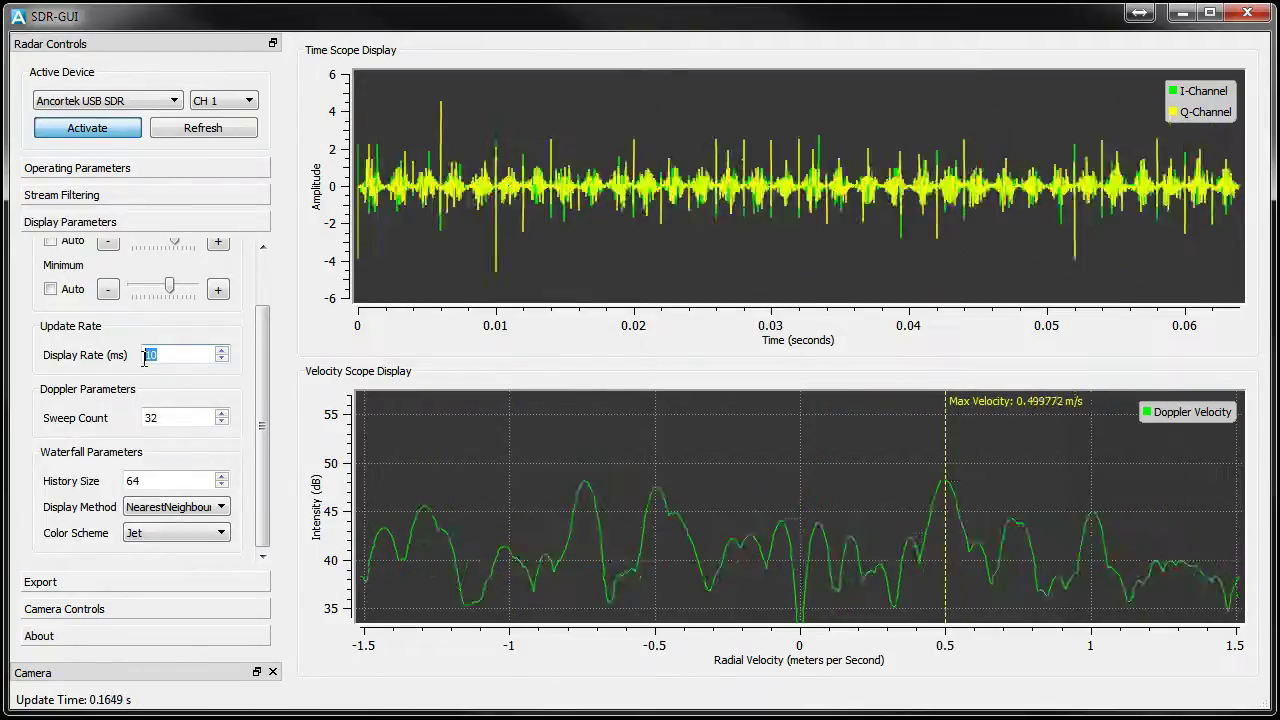
text(1001)
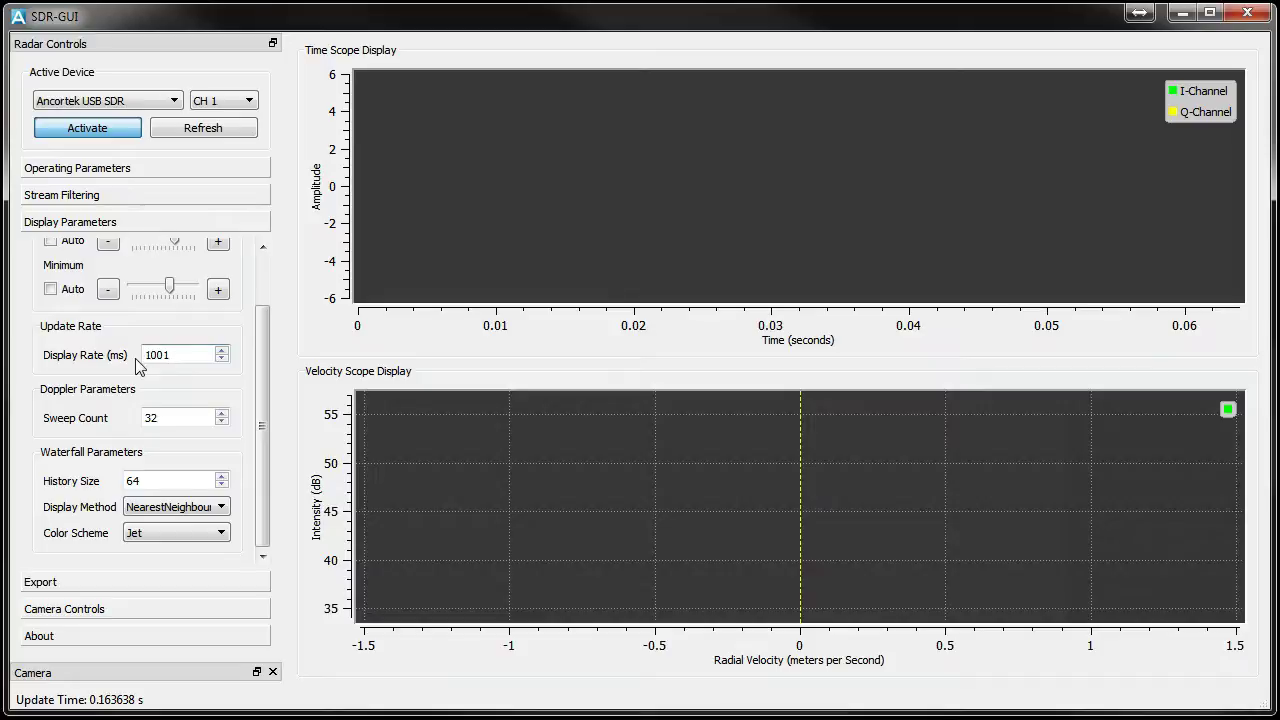
key(BackSpace)
Step: Try Doppler sweep counts of 8 and then 64
double_click(170, 418)
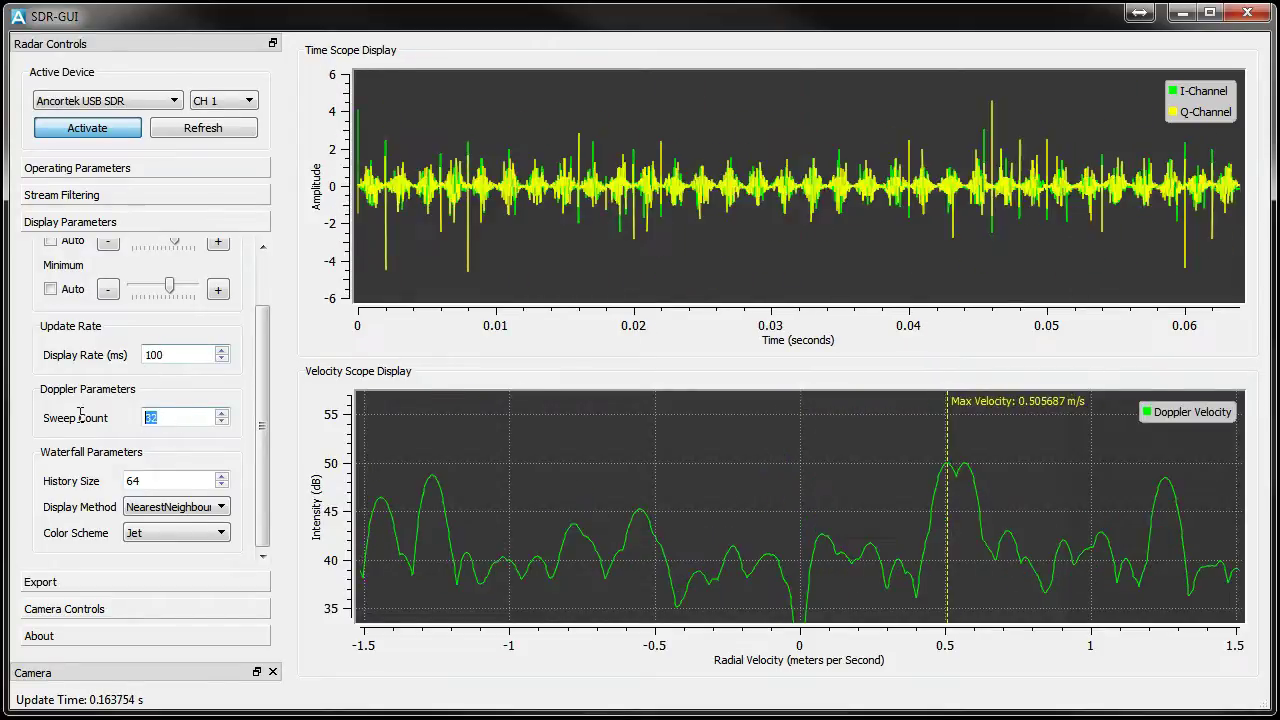
text(8)
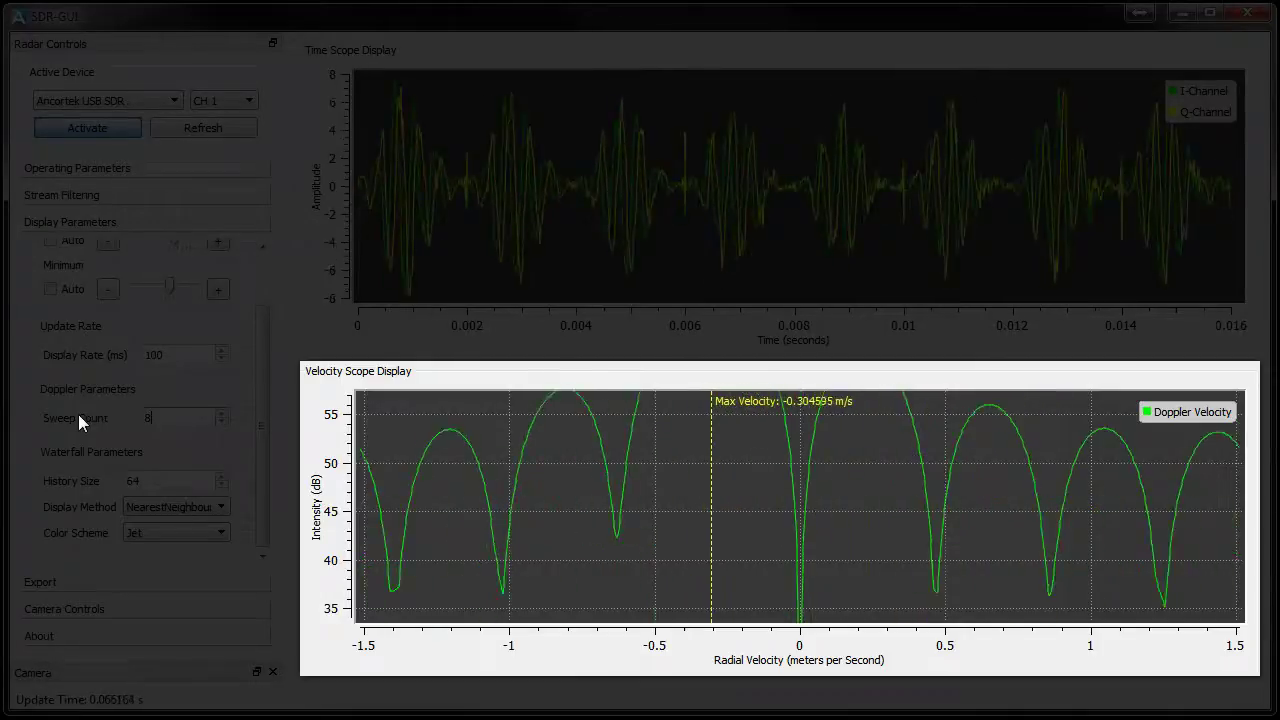
double_click(138, 418)
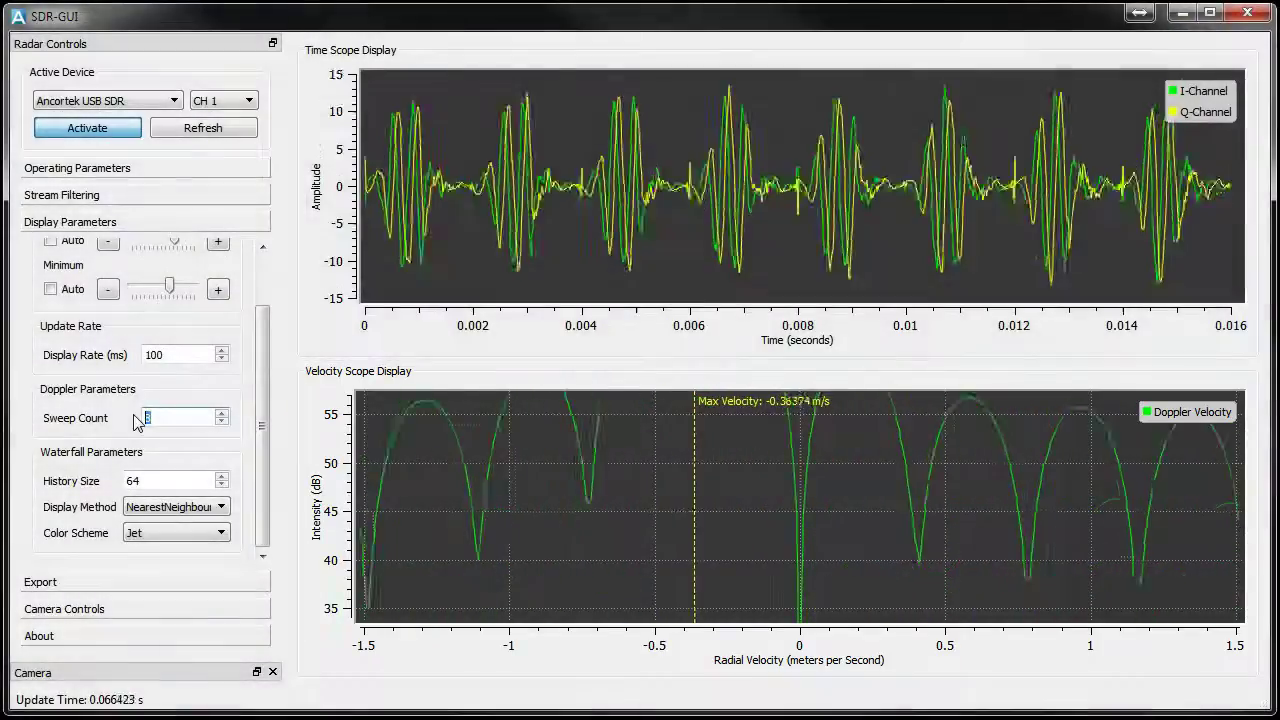
text(64)
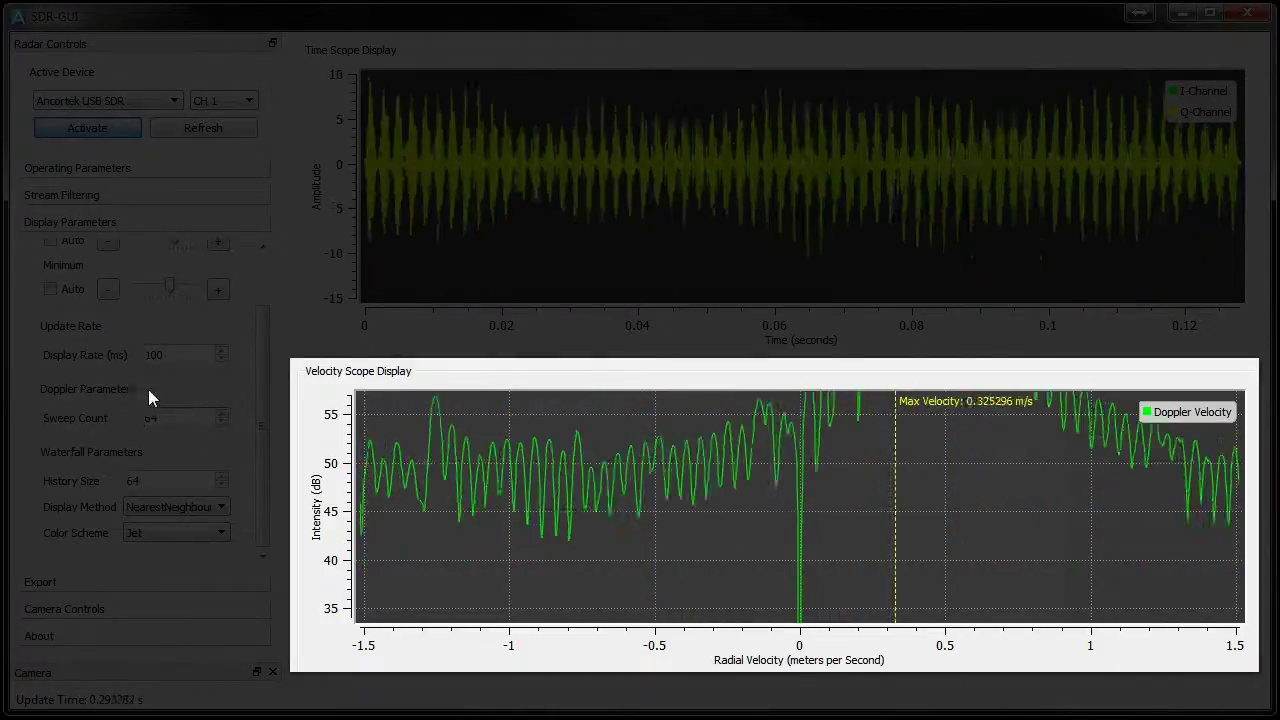
scroll(263, 277, up, 1)
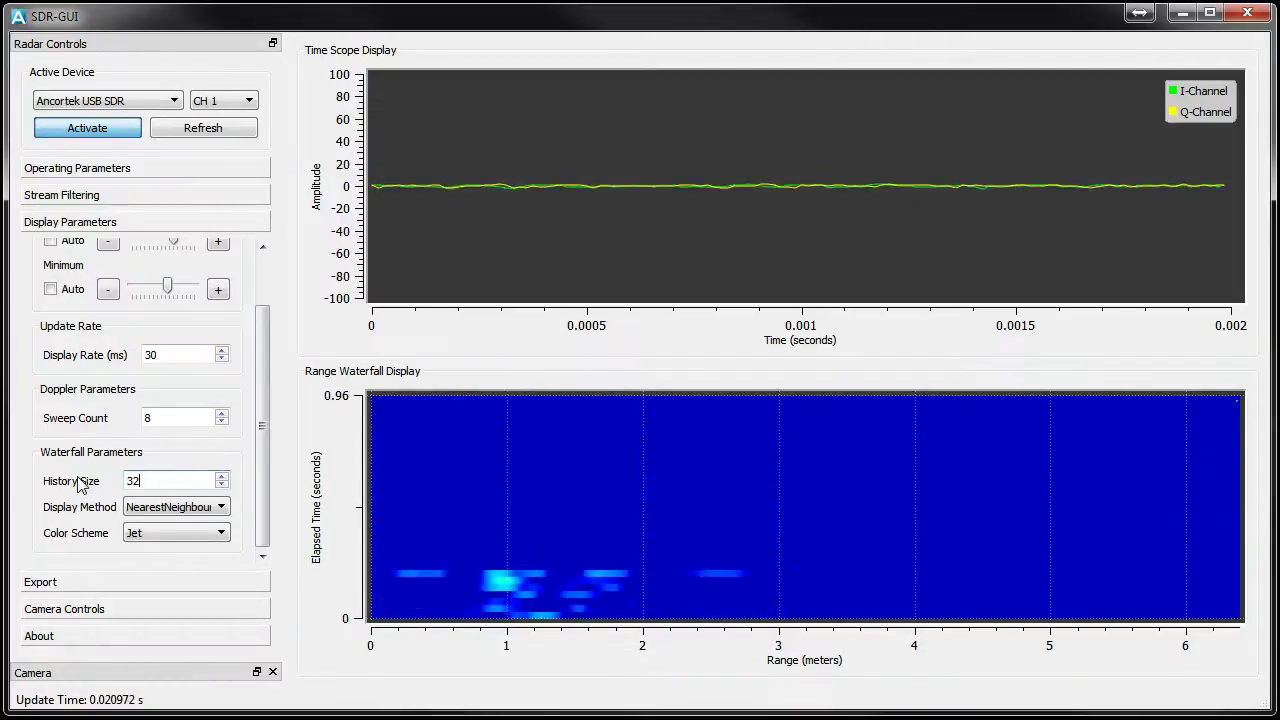
Step: Set waterfall history size to 128 with the BilinearInterpolation display method
double_click(133, 481)
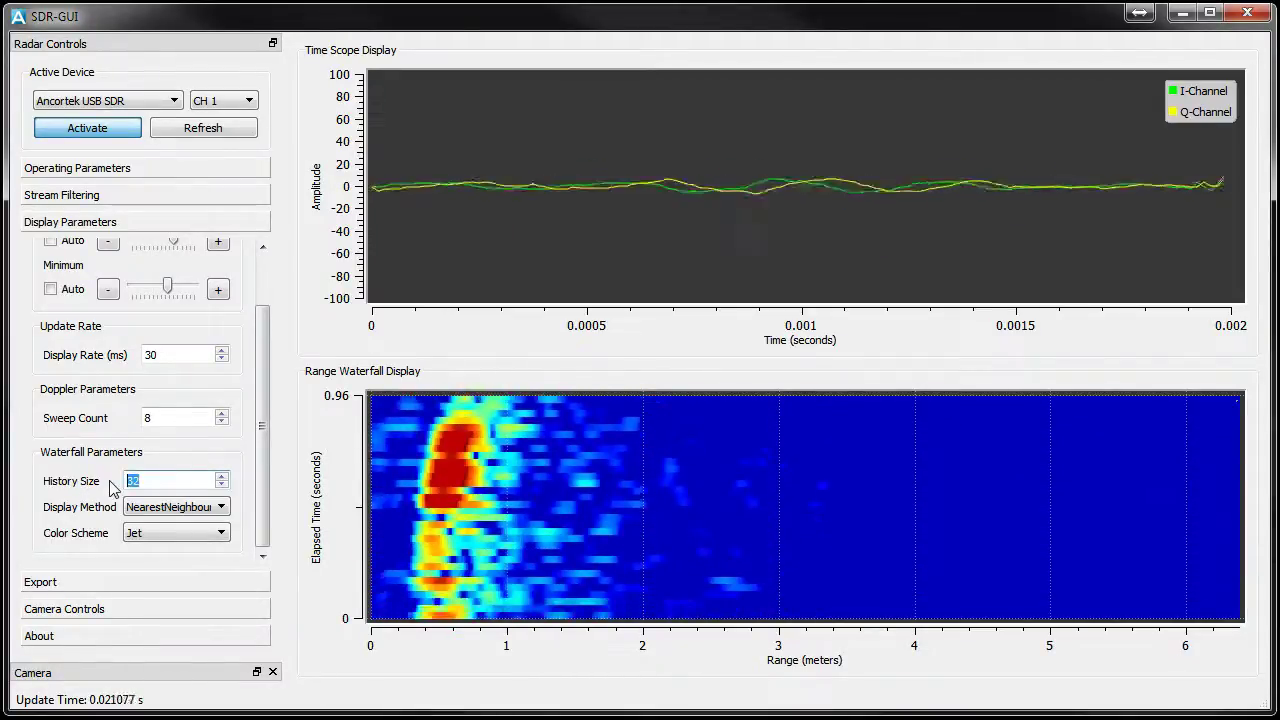
click(165, 507)
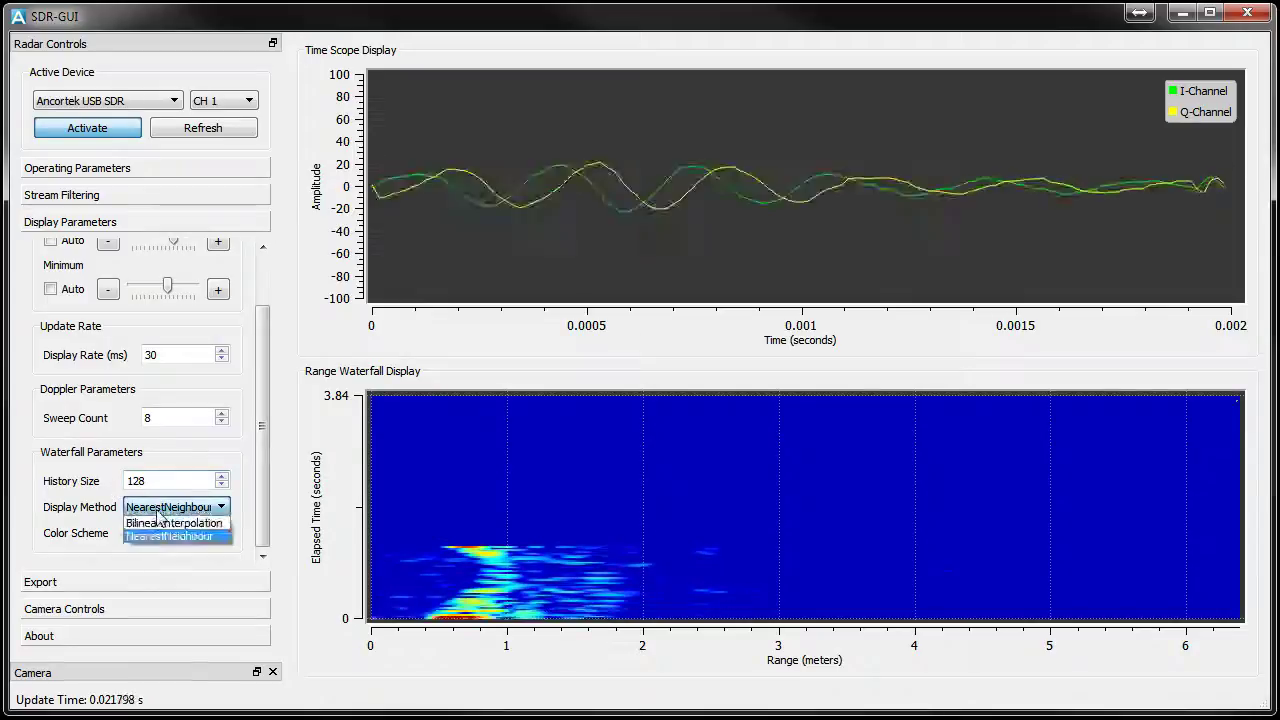
click(160, 524)
Step: Try the Standard, RGB and B&W waterfall colour schemes, ending on B&W
click(159, 532)
click(163, 552)
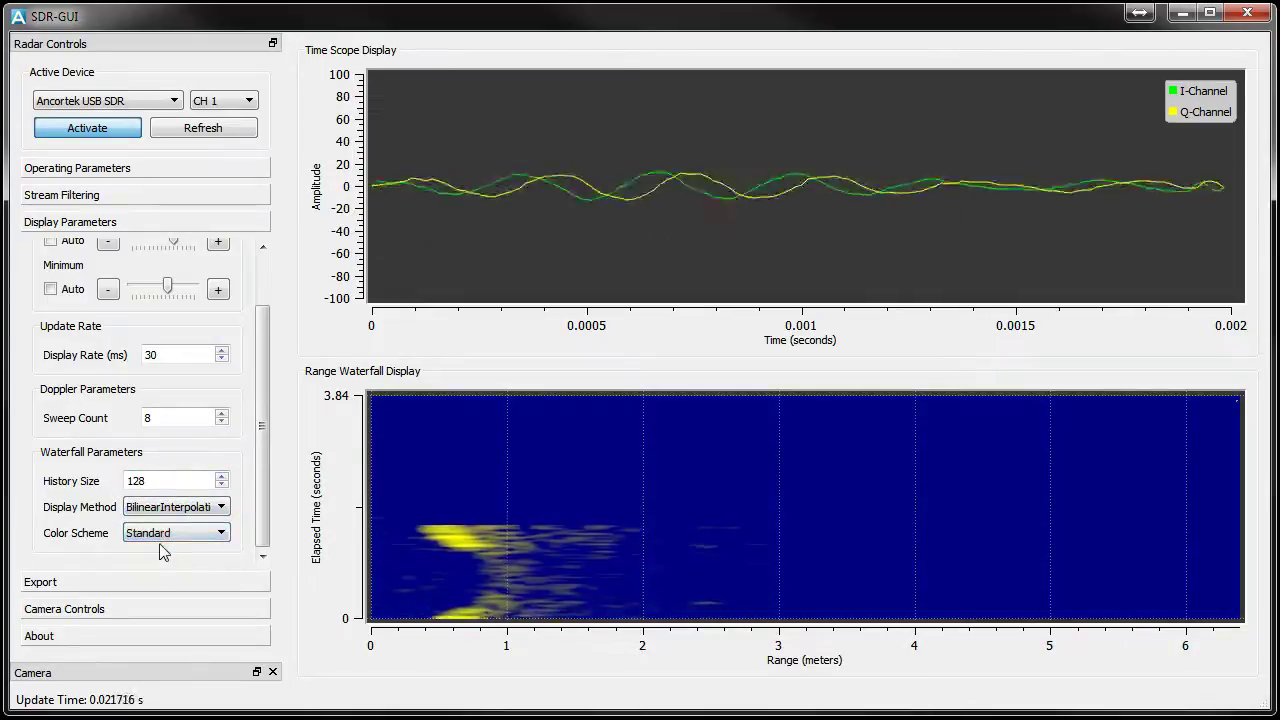
click(179, 538)
click(182, 561)
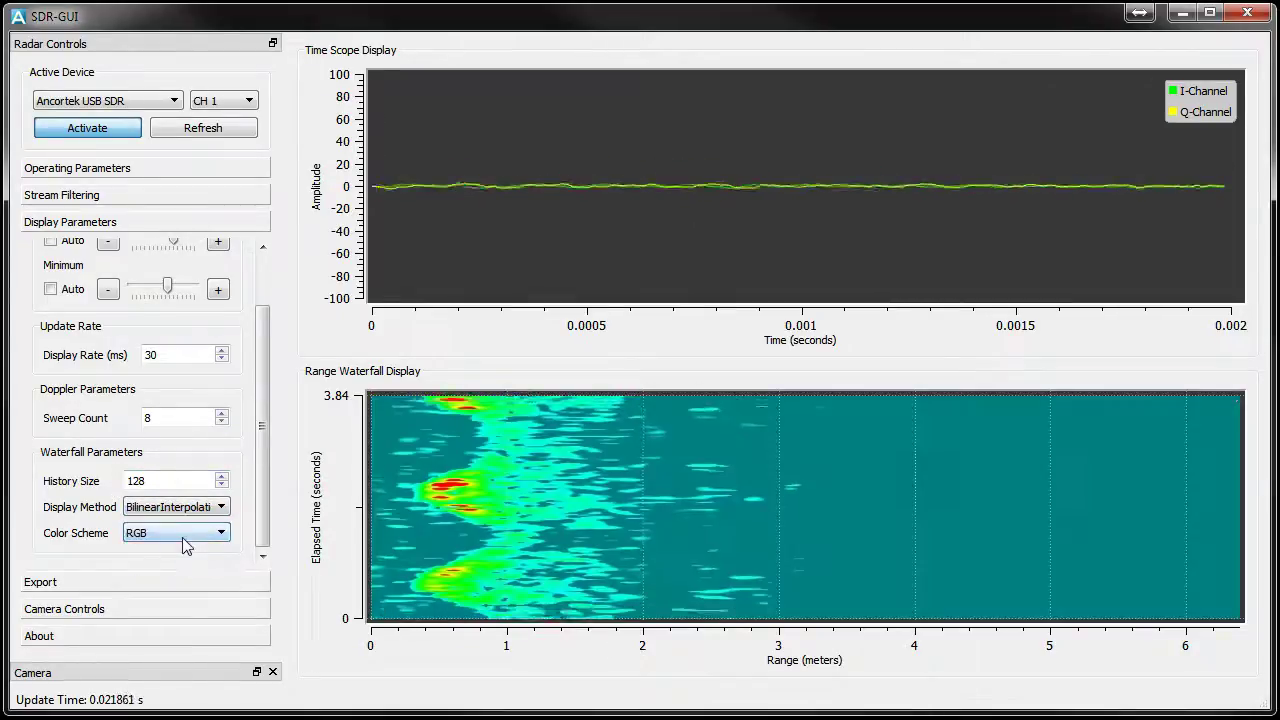
click(184, 535)
click(181, 581)
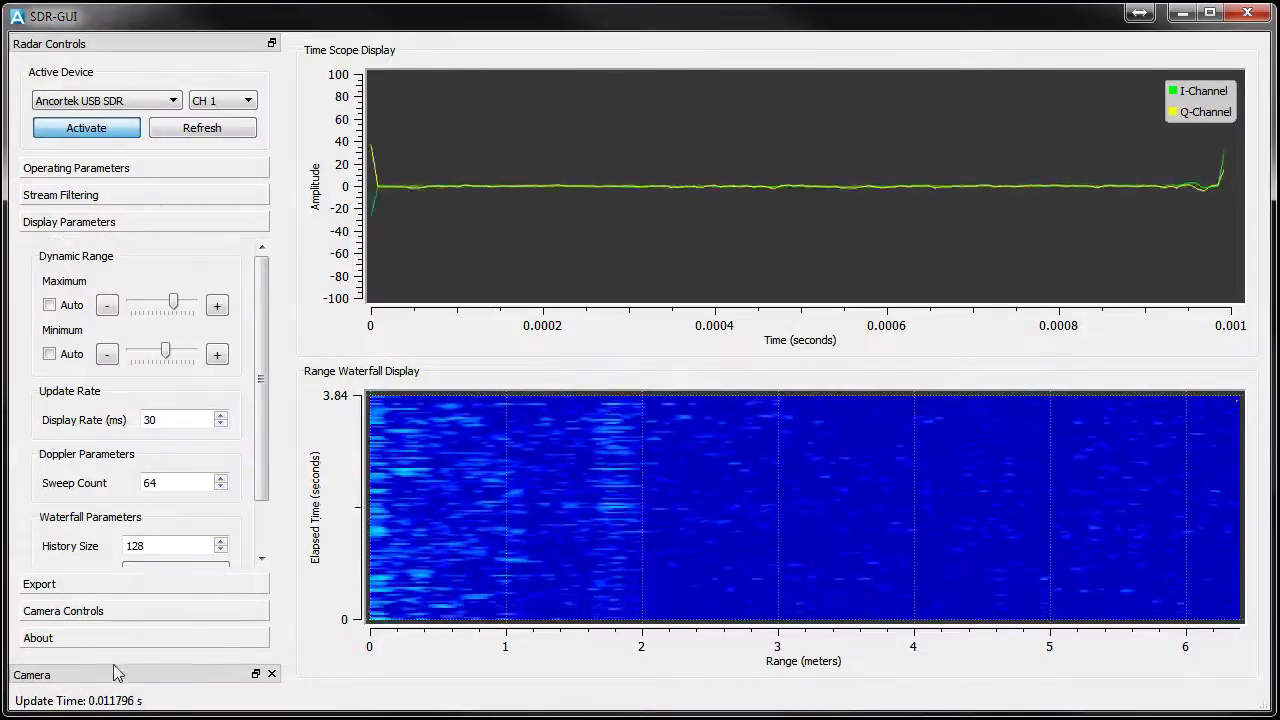
Step: Set the Export output format to PDF after trying JPG and PNG
click(232, 584)
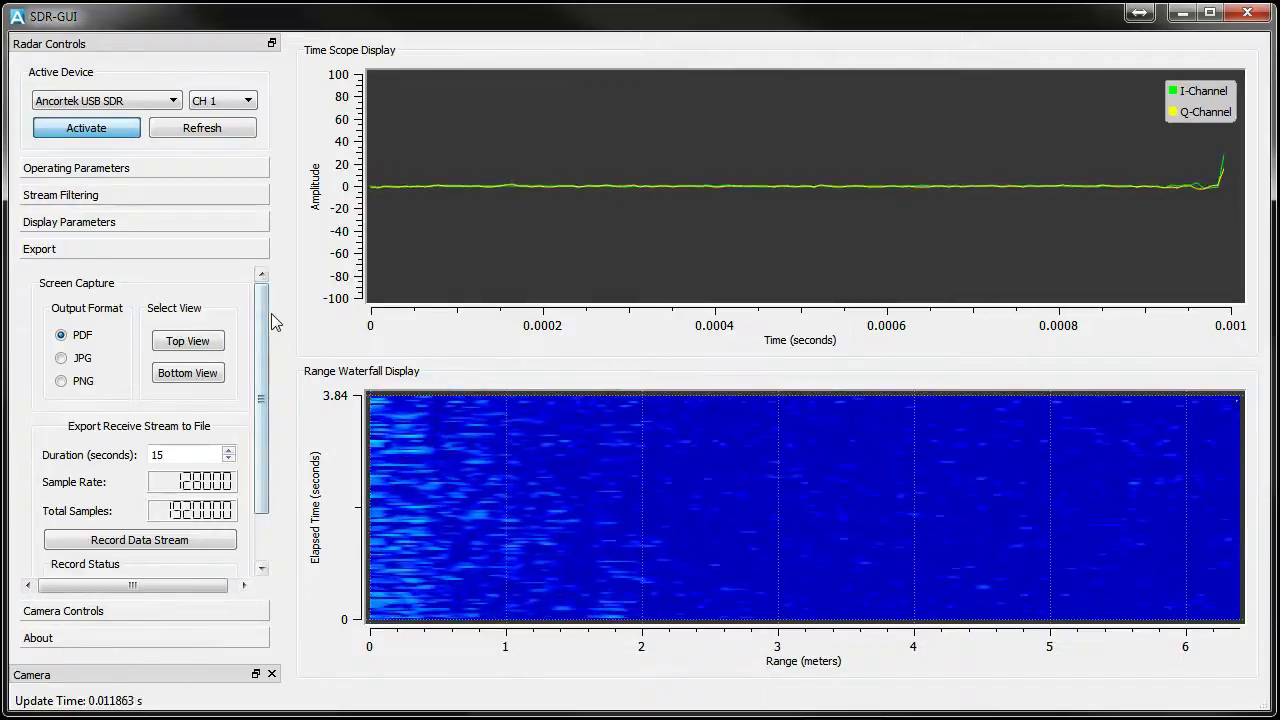
click(74, 360)
click(74, 388)
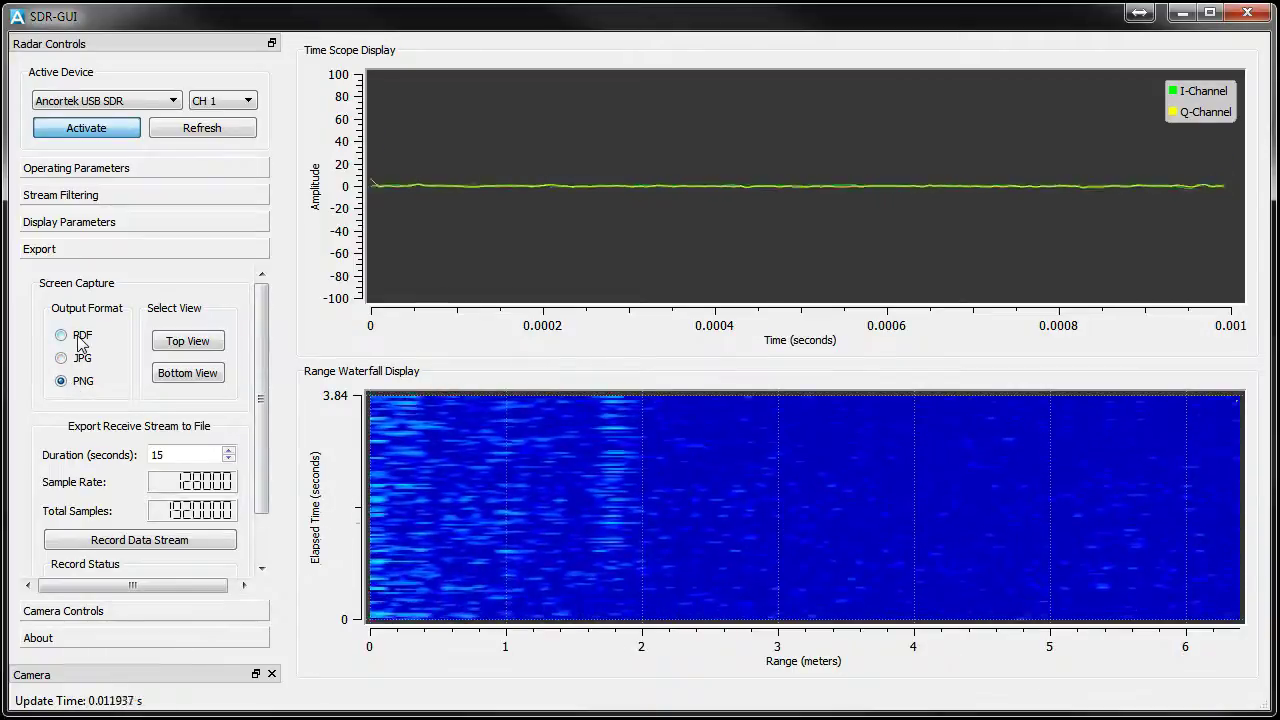
click(80, 337)
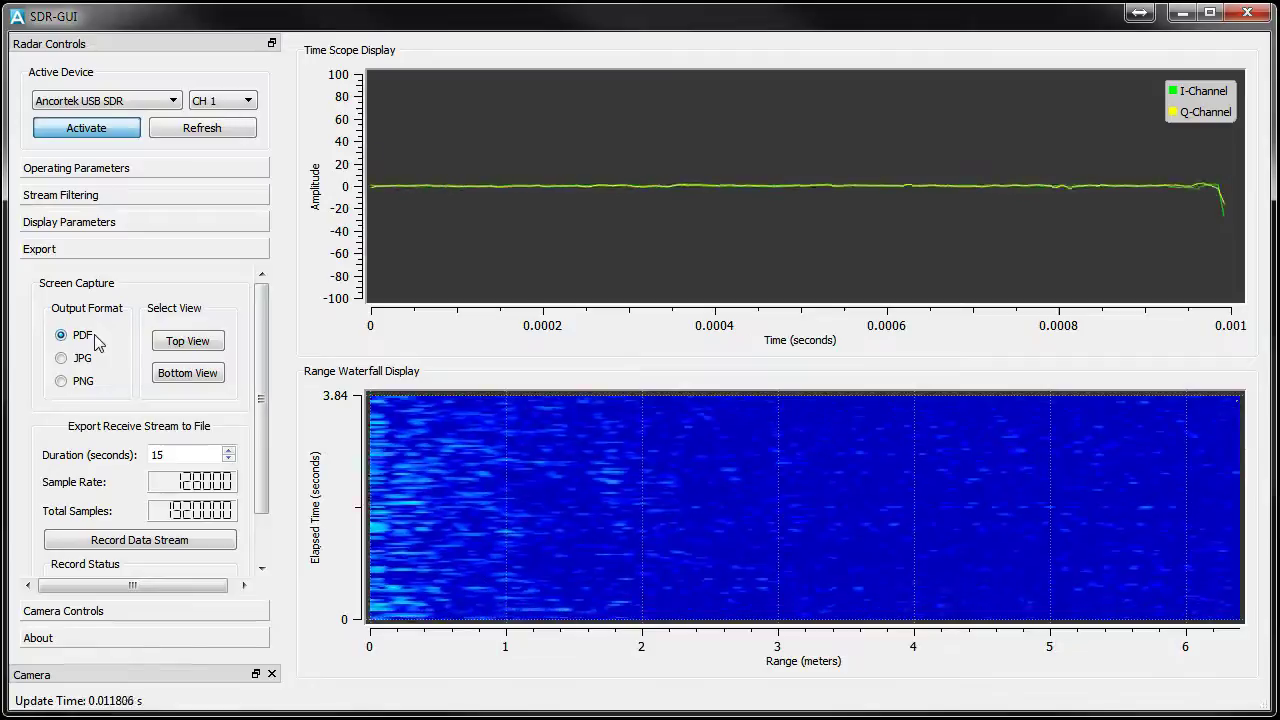
Step: Export the bottom waterfall view as SDR_GUI_BottomView.pdf on the Desktop
click(170, 378)
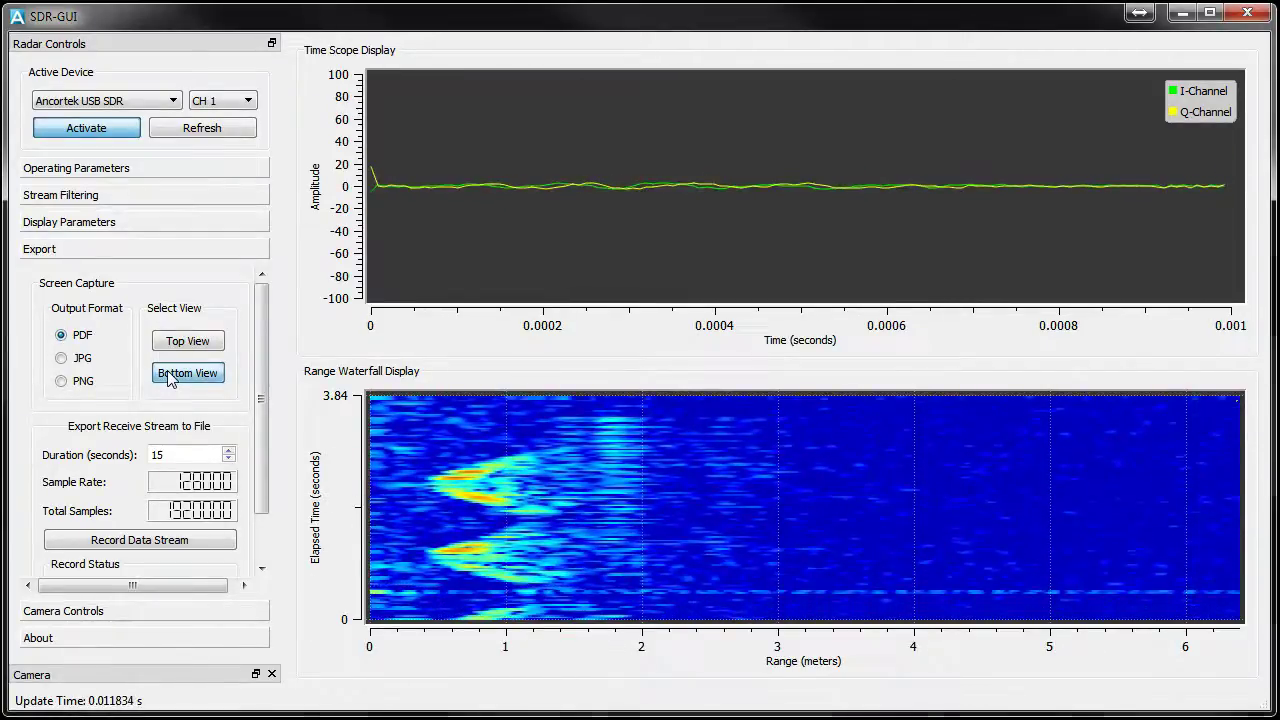
click(125, 170)
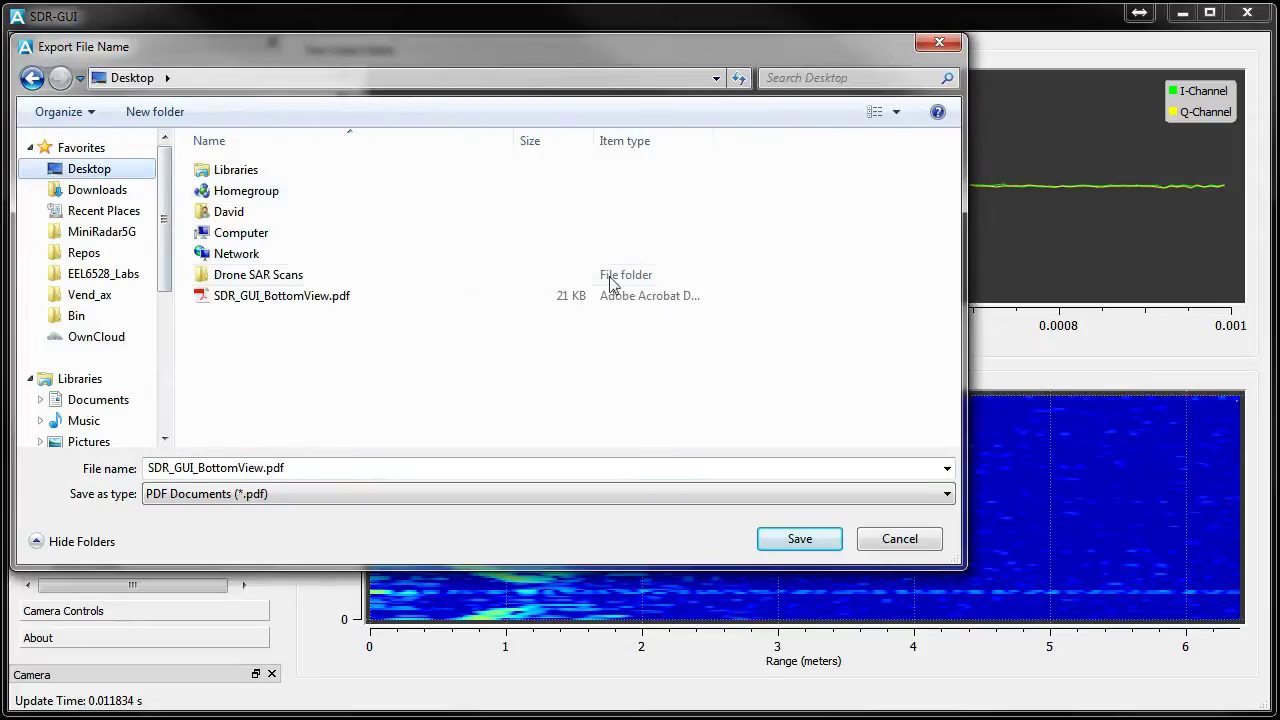
click(815, 539)
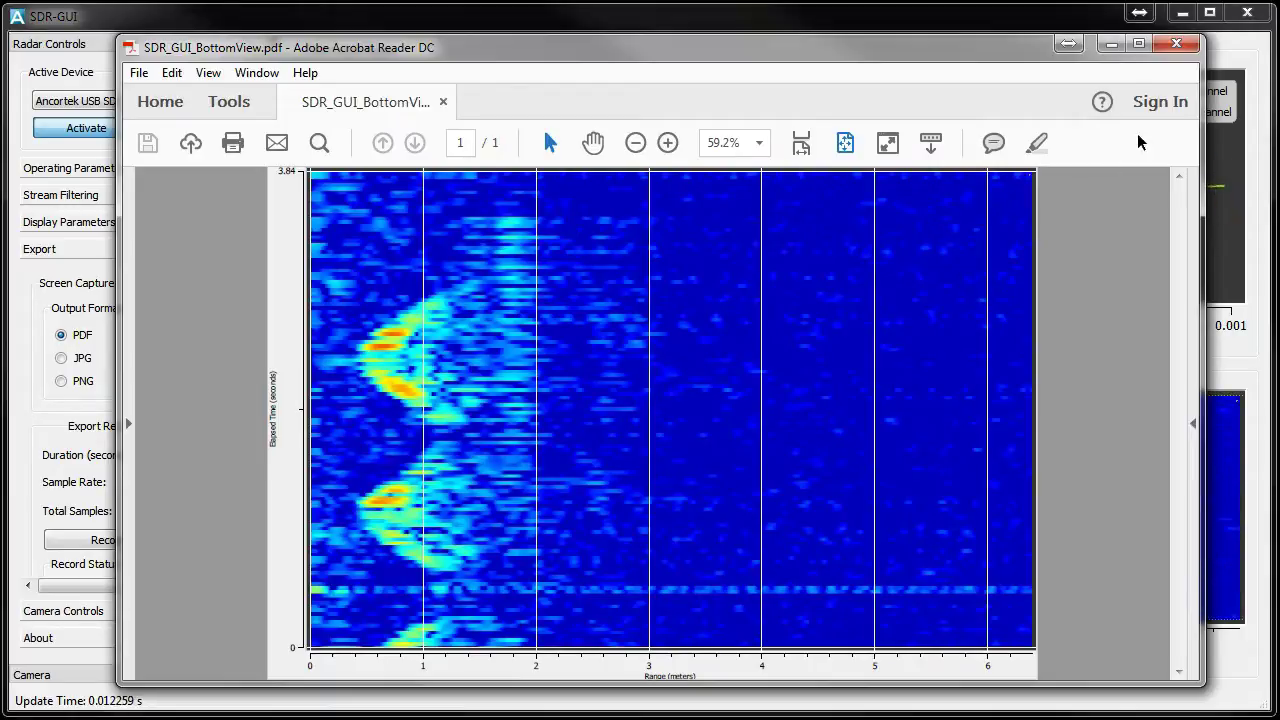
Step: Close the PDF viewer showing the exported waterfall plot
click(1178, 45)
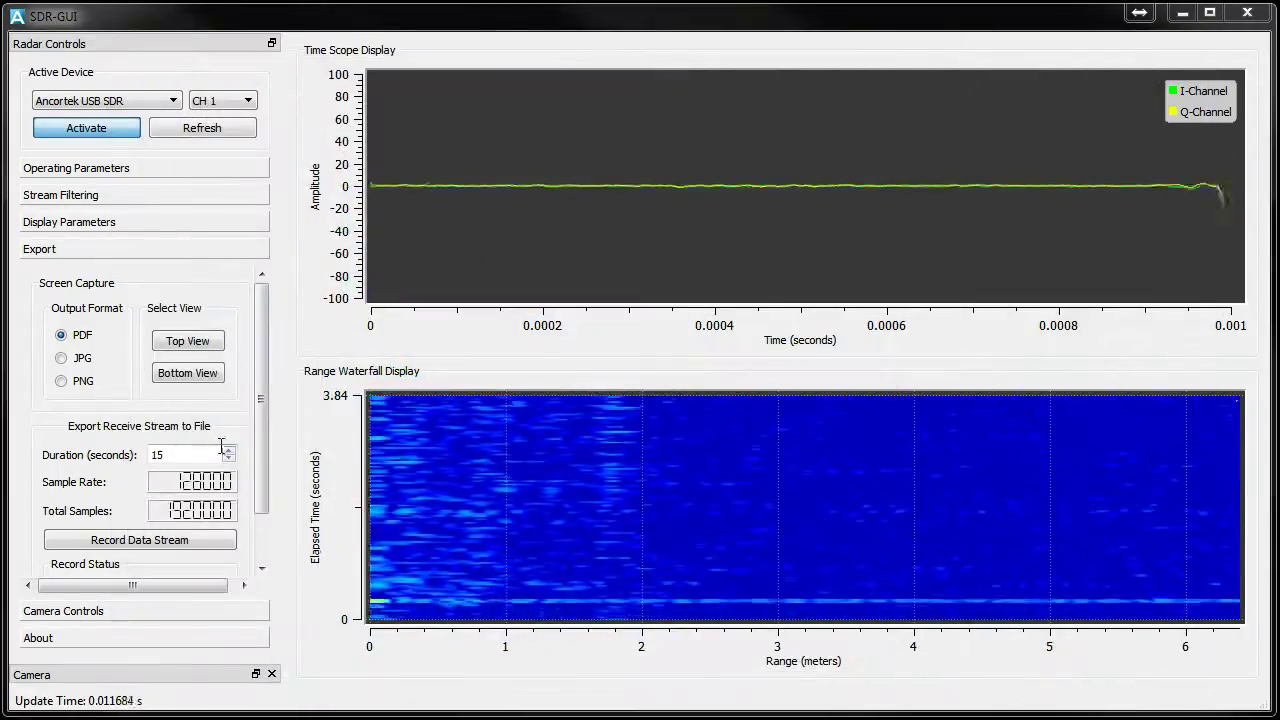
scroll(249, 418, down, 1)
scroll(249, 418, up, 1)
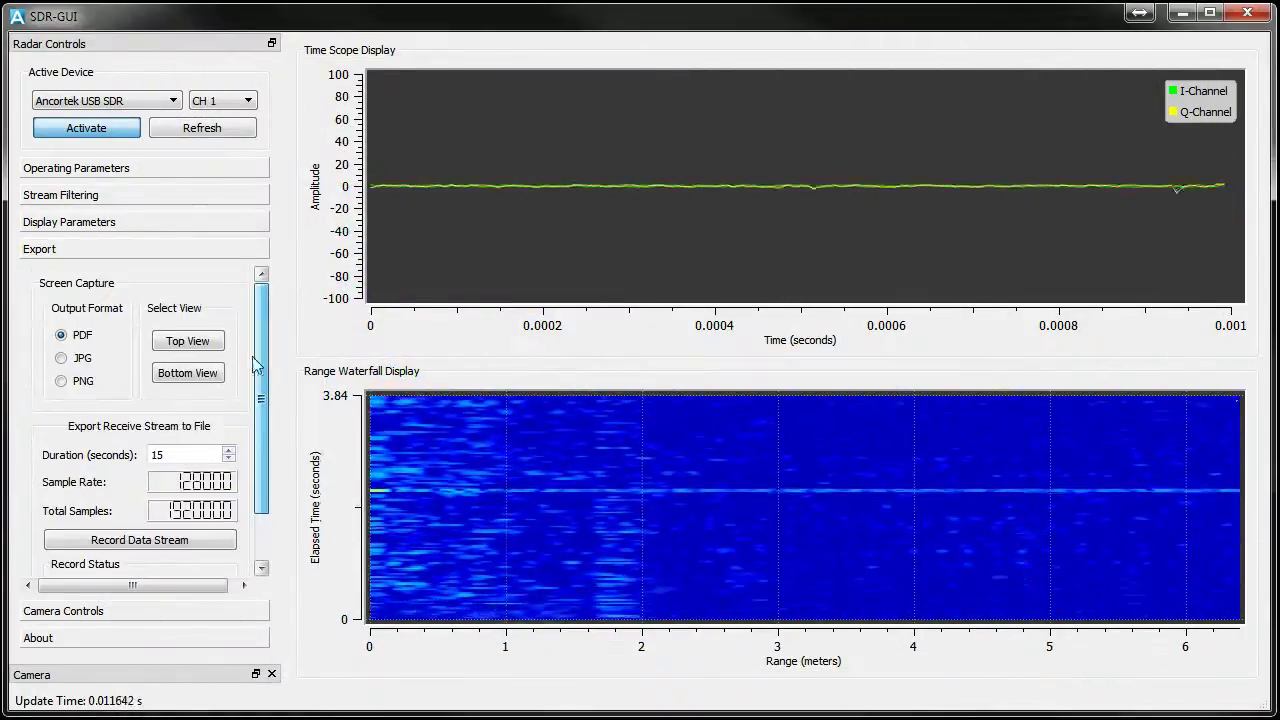
double_click(196, 452)
text(3)
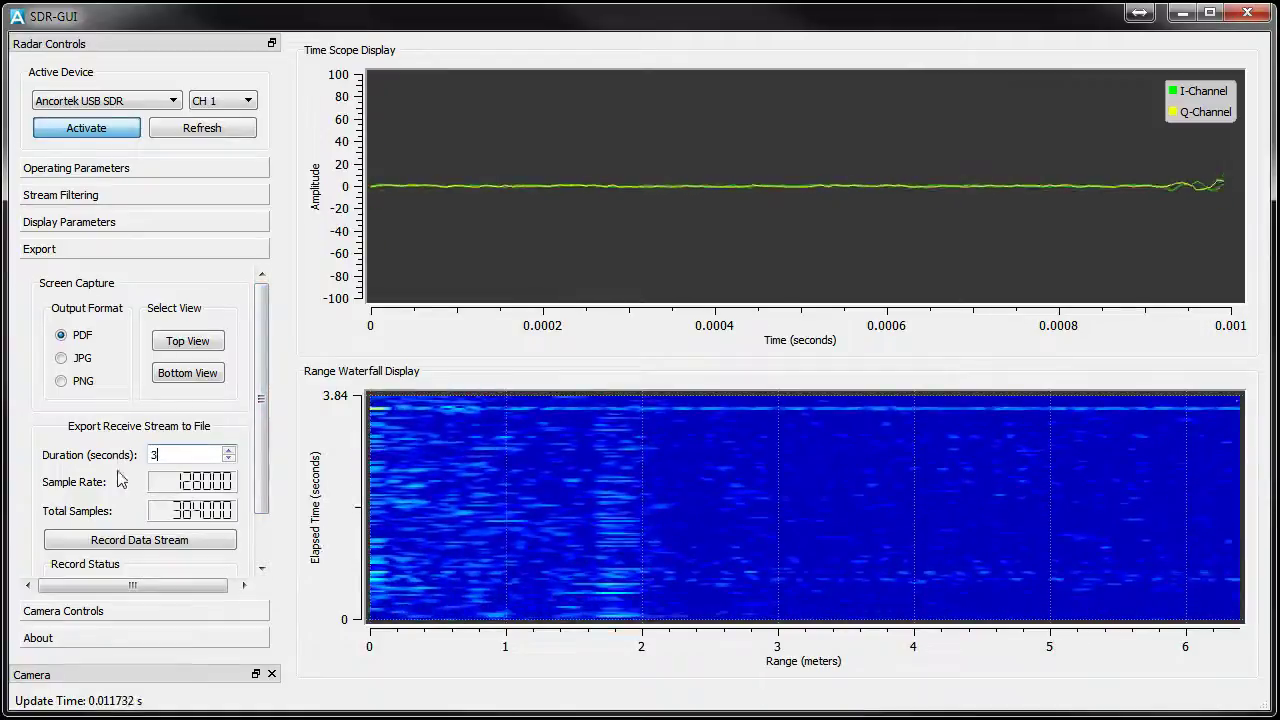
click(119, 540)
scroll(100, 250, up, 3)
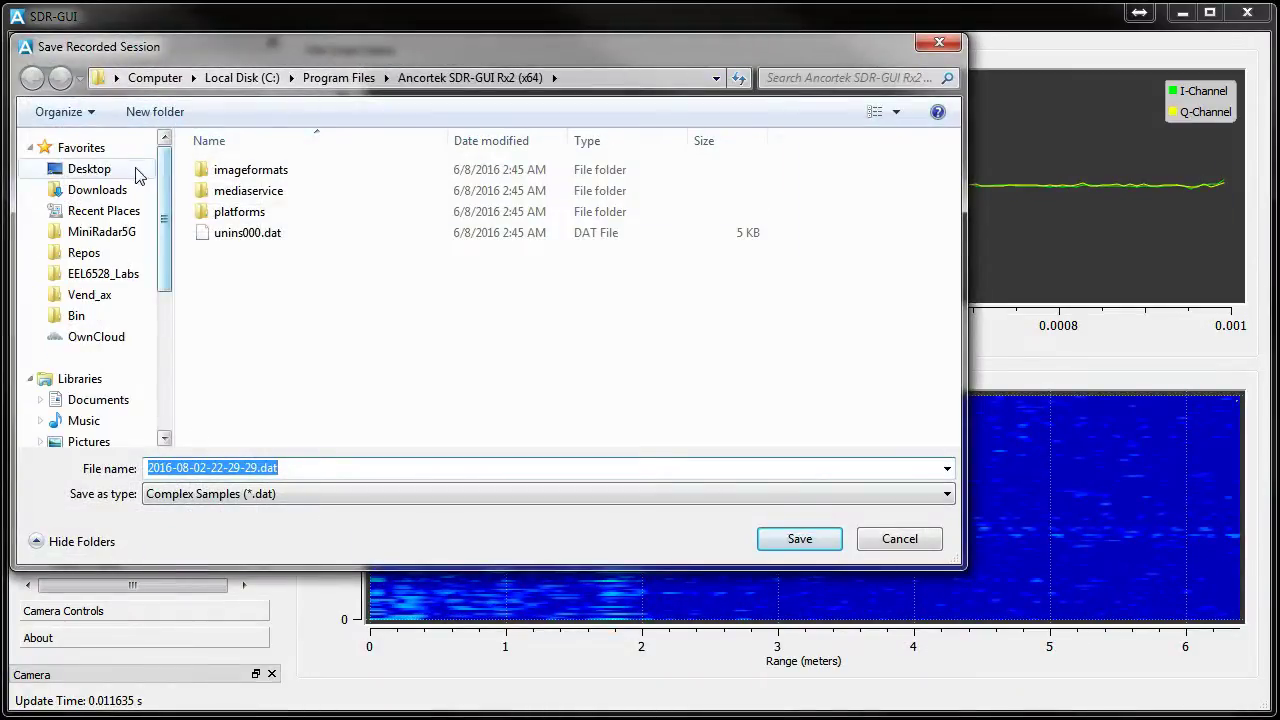
click(100, 169)
click(799, 539)
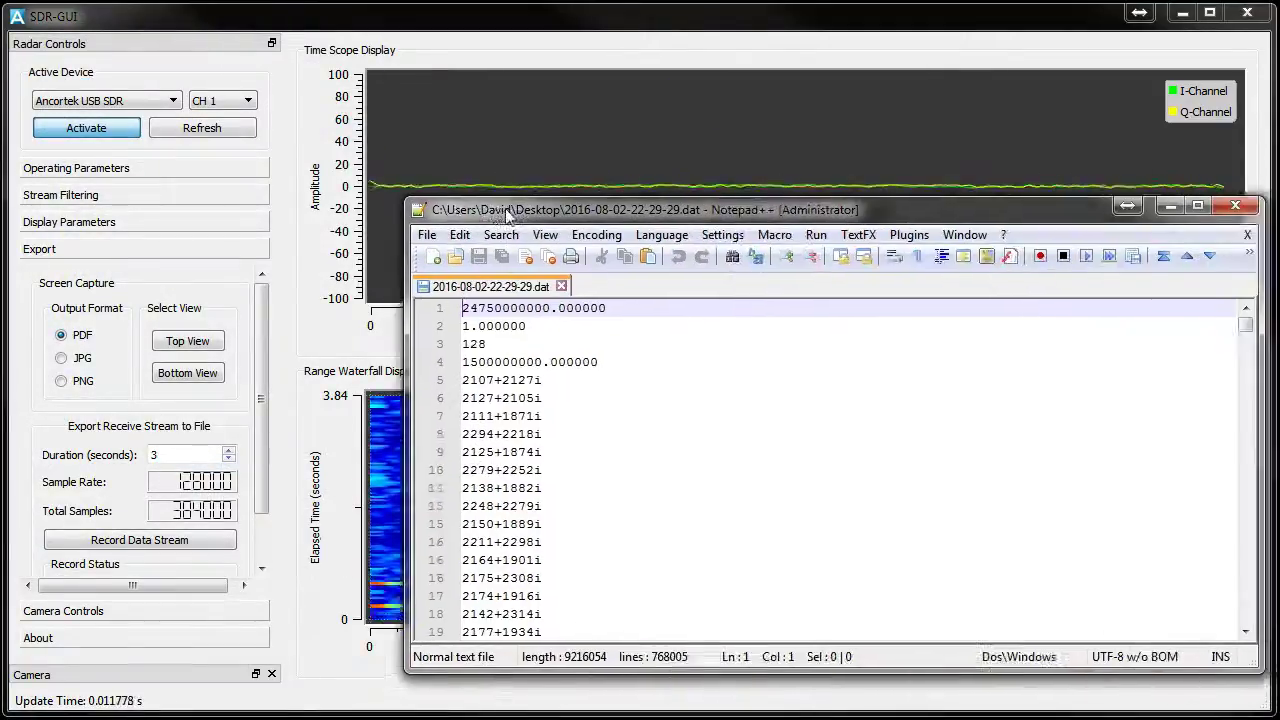
Step: Move the Notepad++ window aside and inspect header lines 2–4 of the .dat file
drag(497, 213, 378, 158)
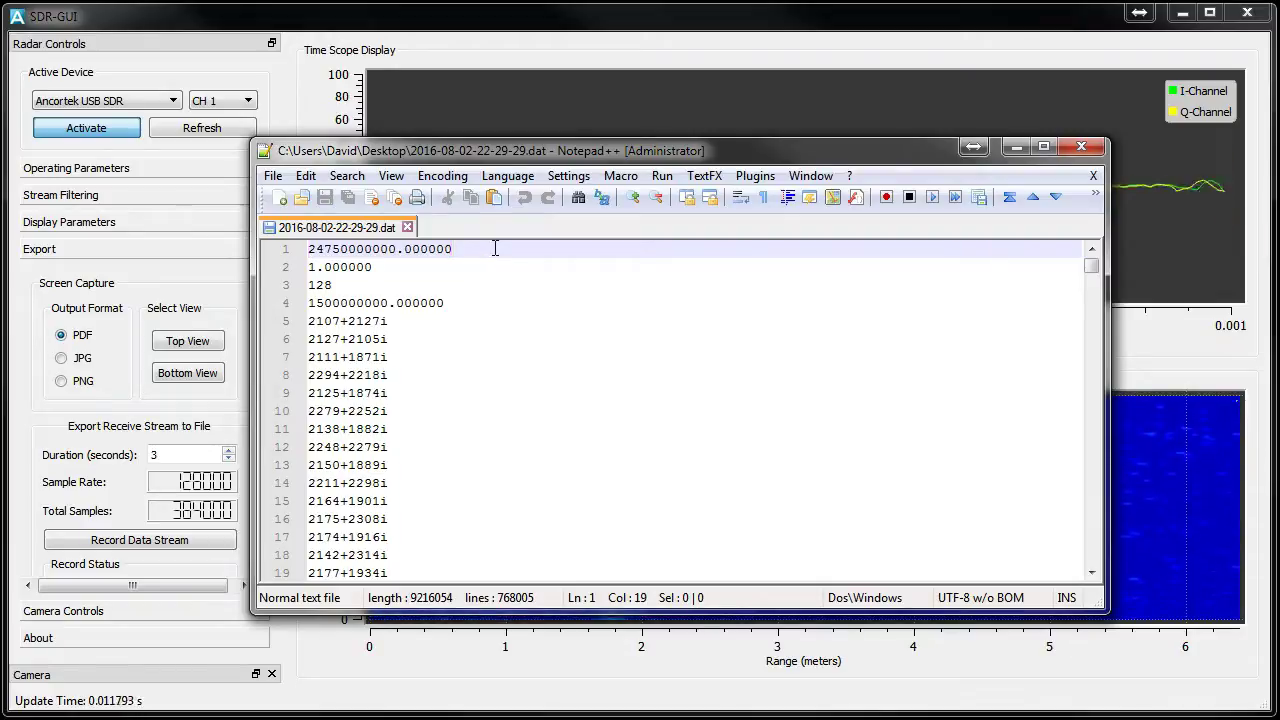
click(473, 270)
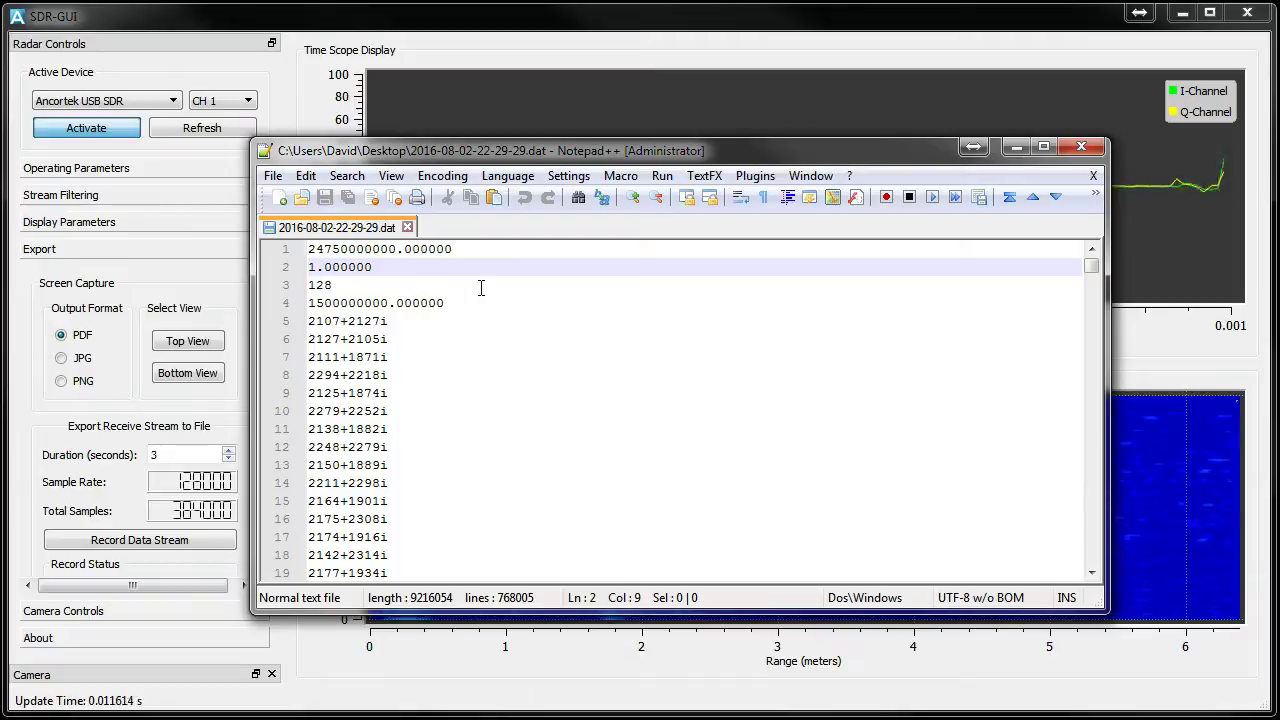
click(481, 288)
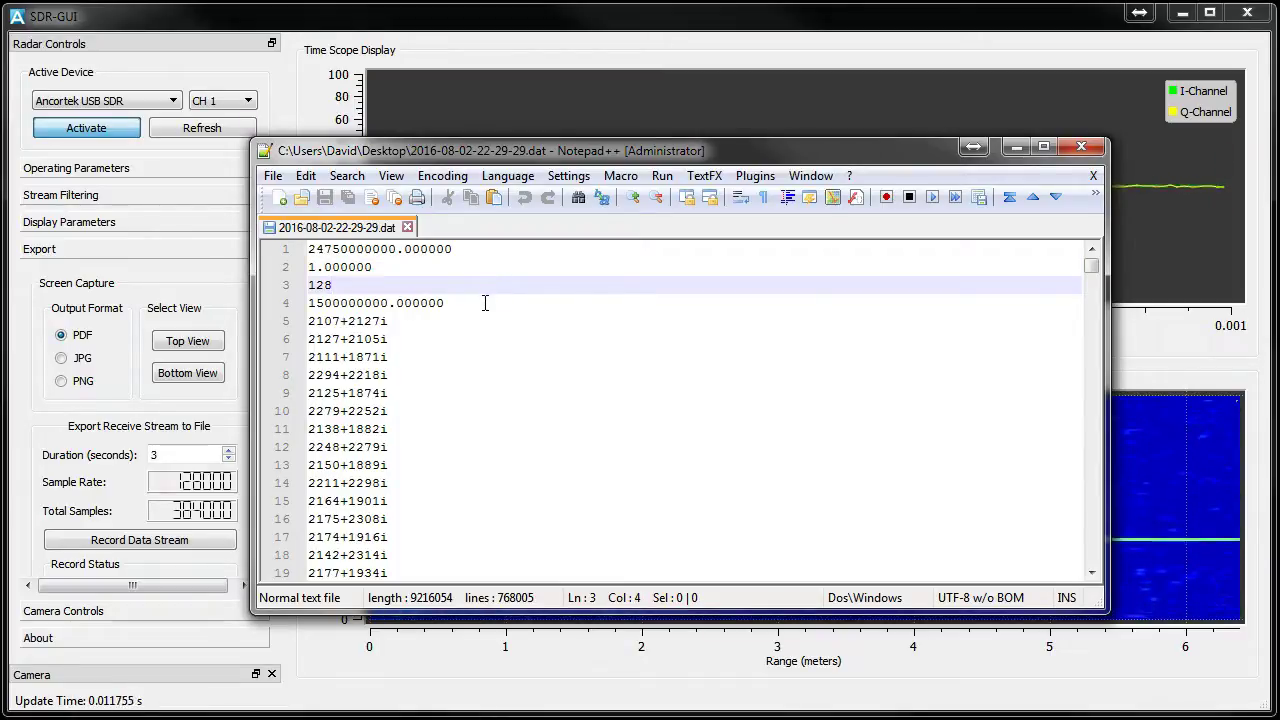
click(485, 303)
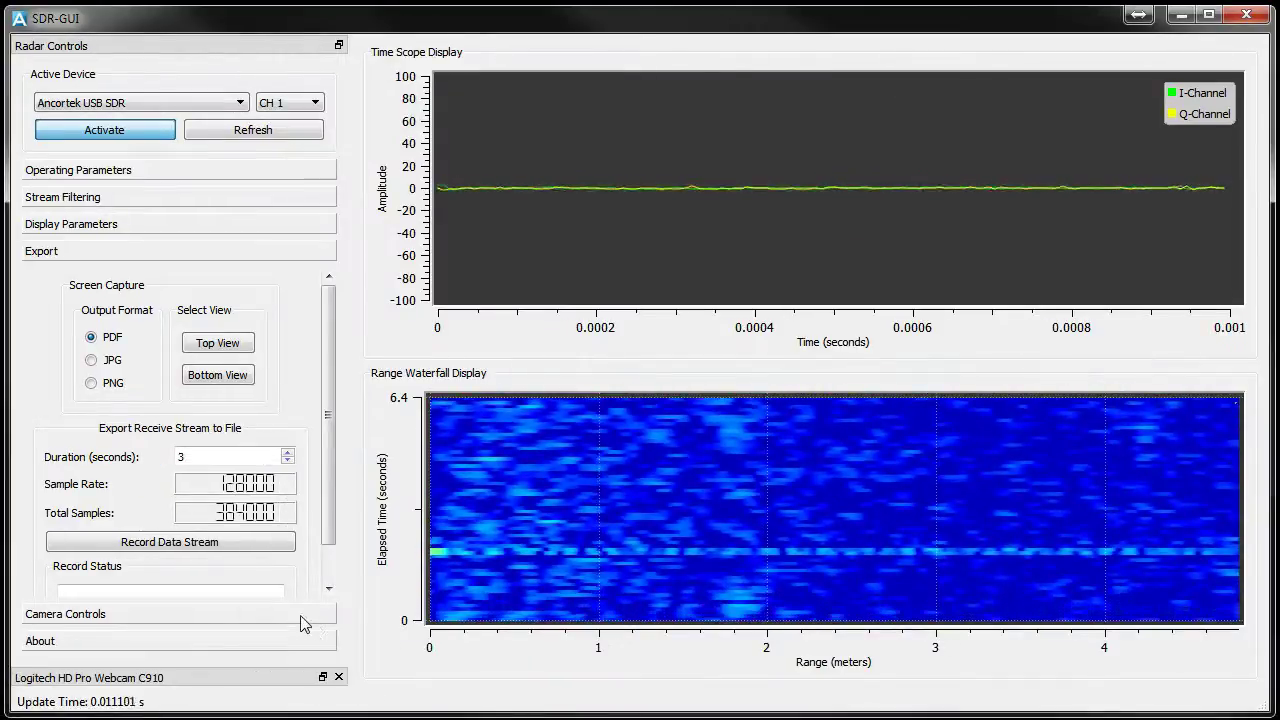
Step: Enable the Logitech HD Pro Webcam C910 from Camera Controls after refreshing devices
click(301, 614)
click(216, 371)
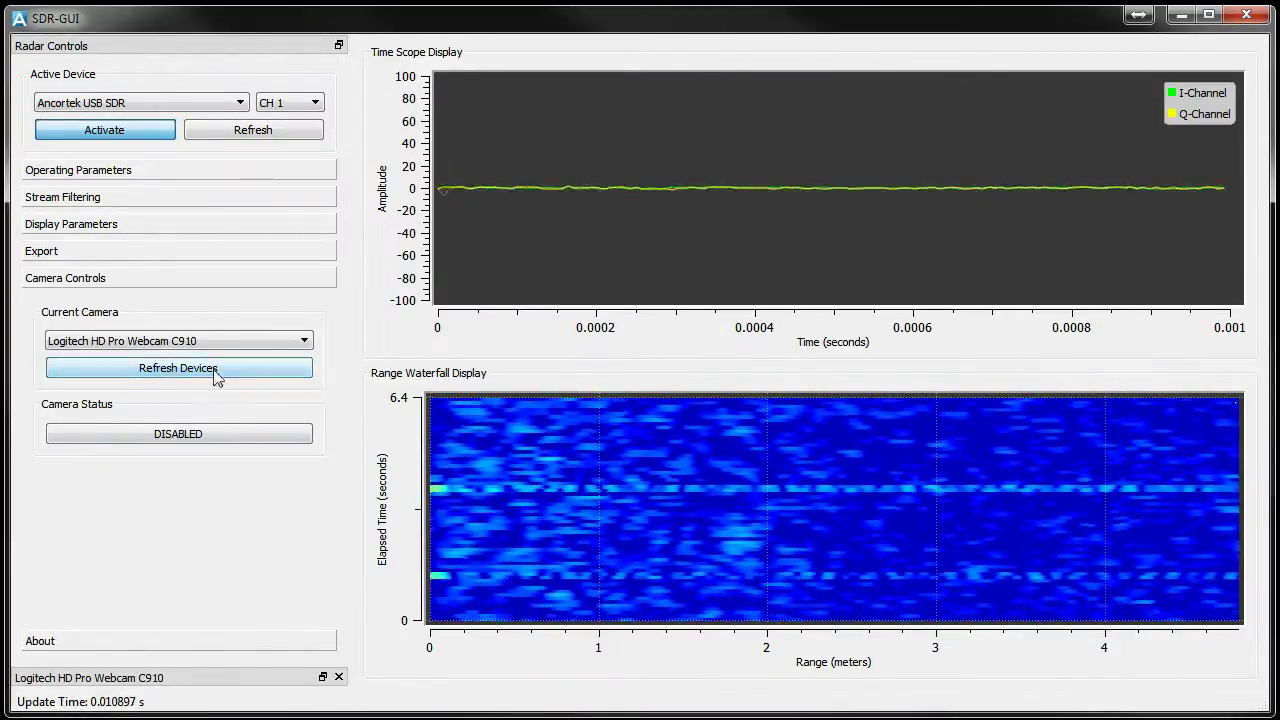
click(212, 434)
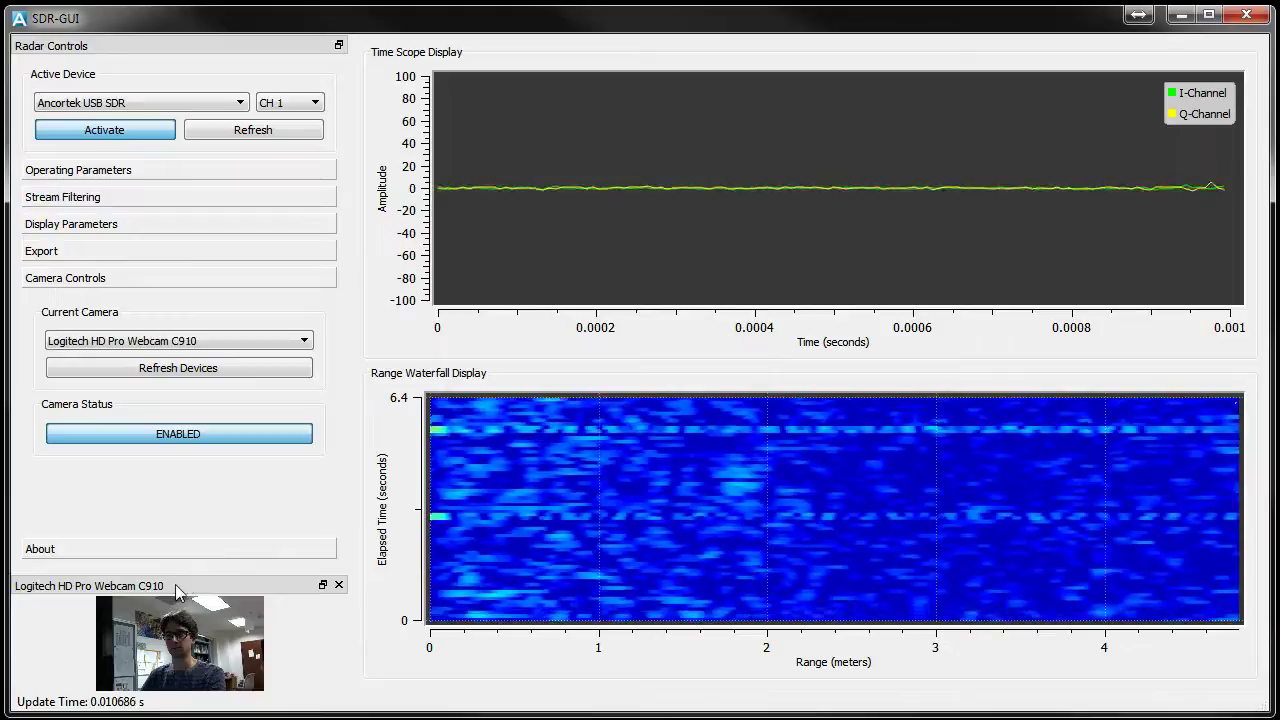
Step: Dock the webcam feed as a tab beside Radar Controls and check both tabs
drag(176, 592, 237, 506)
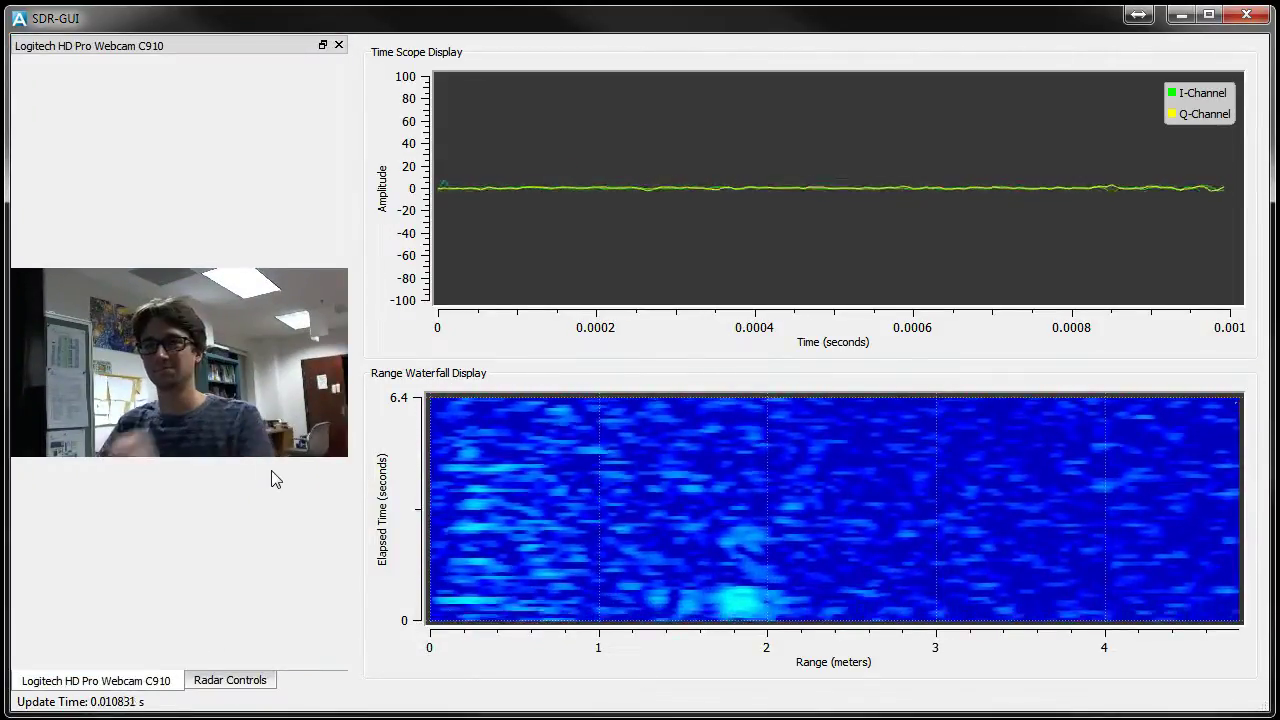
click(228, 682)
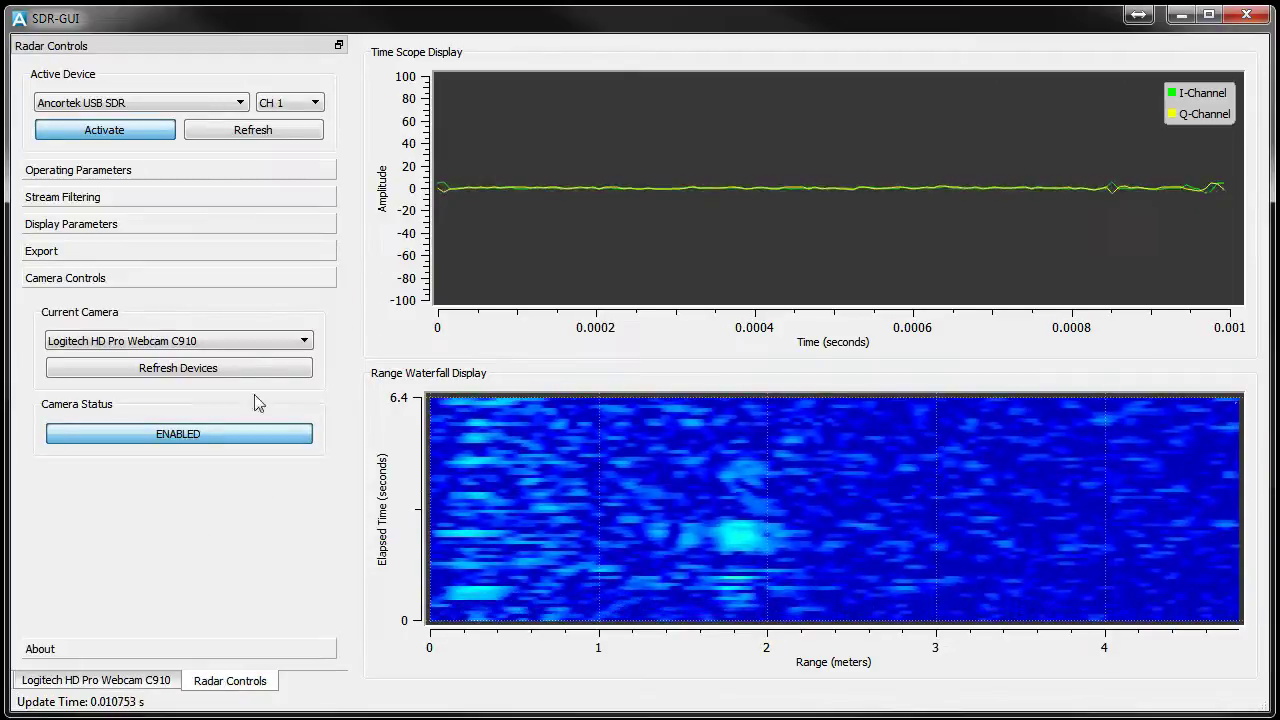
click(130, 172)
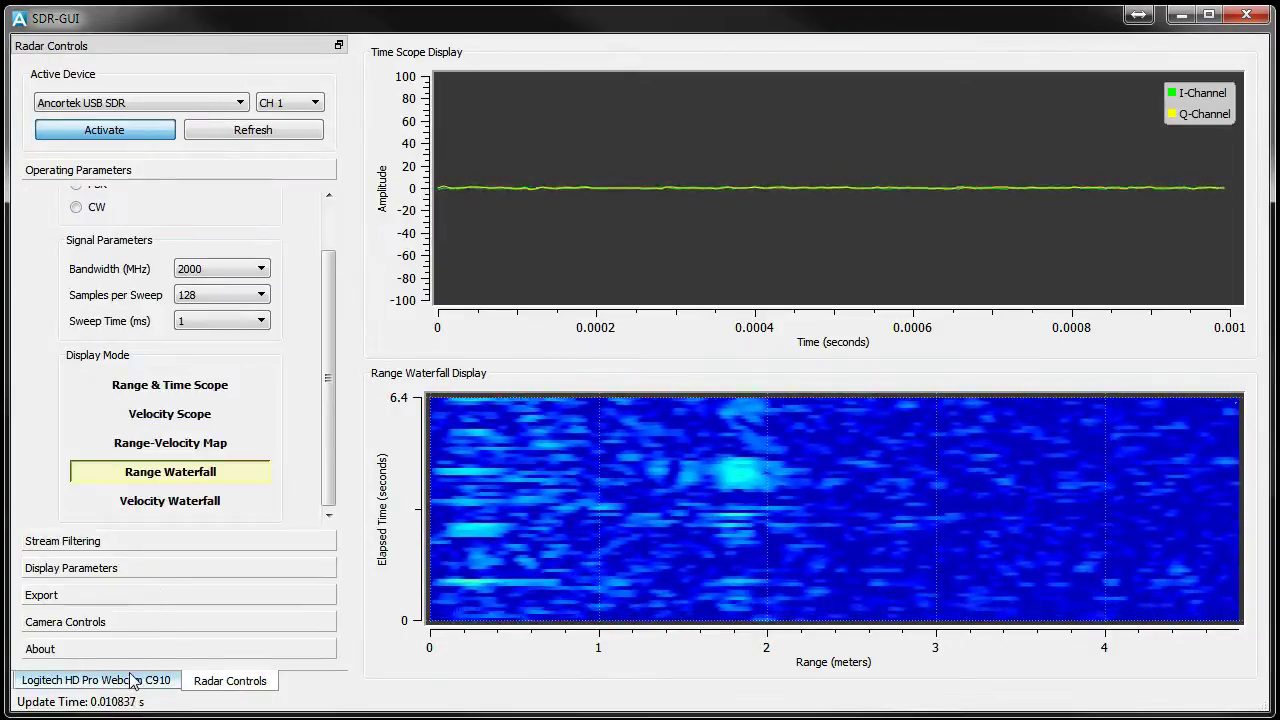
click(133, 681)
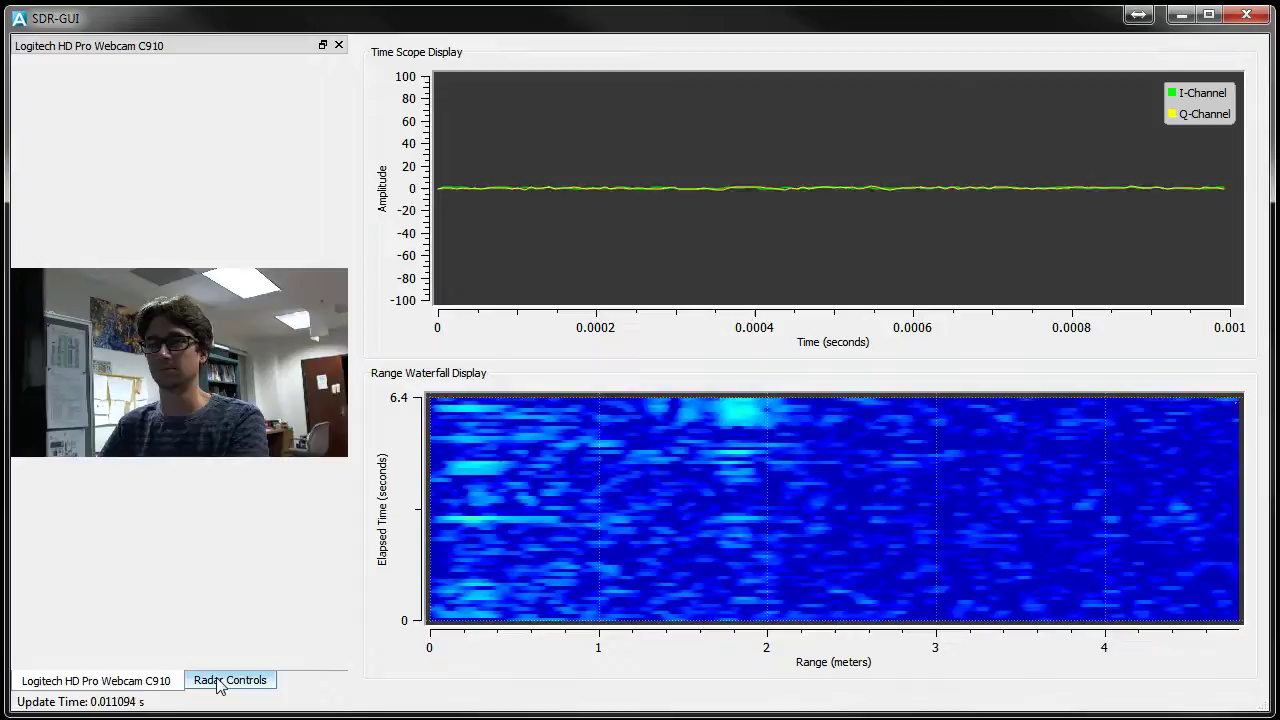